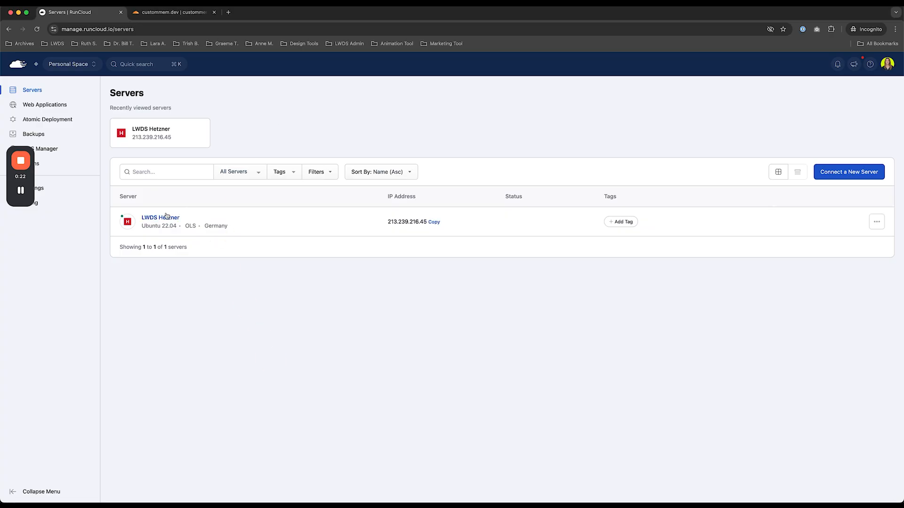
- Open the LWDS Hetzner server from the Servers list
left_click(164, 221)
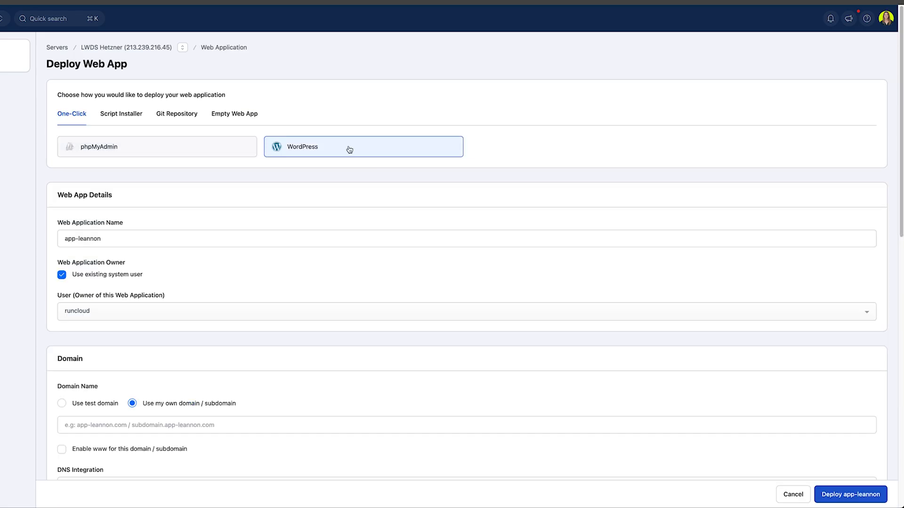
- Rename the one-click WordPress web app from app-leannon to custommemdev_wpfusion
left_click(160, 240)
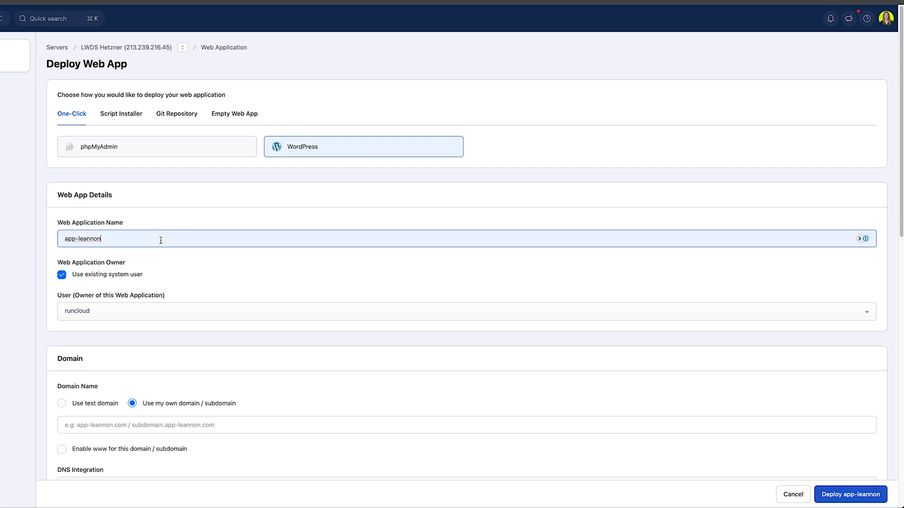
triple_click(160, 240)
type("c")
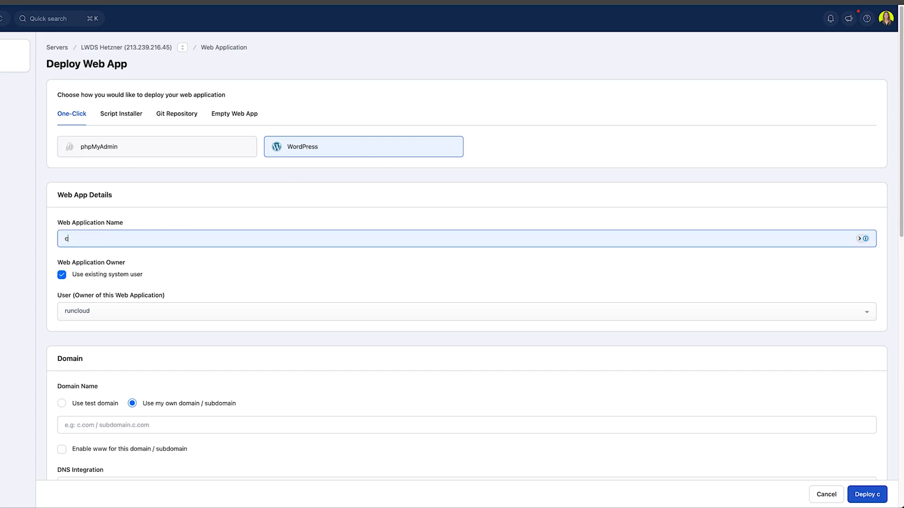
type("ustommemdev_wpfusion")
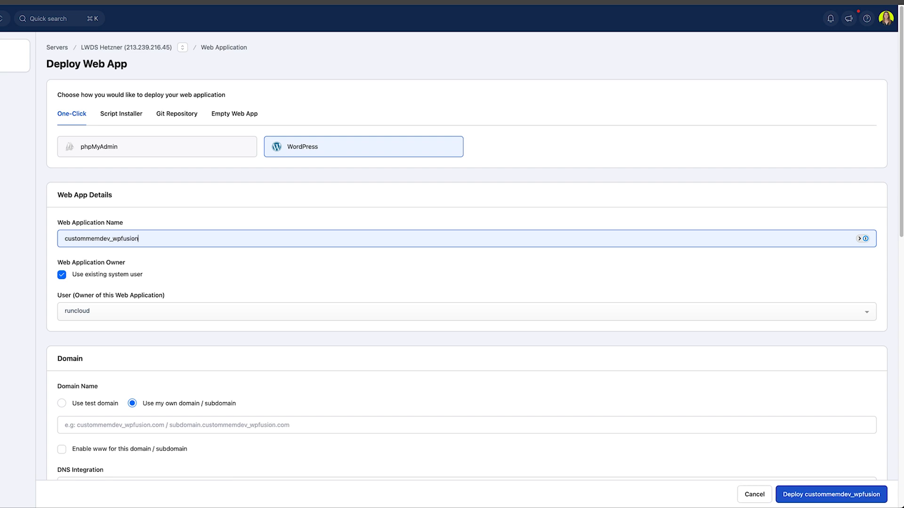
key("super+a")
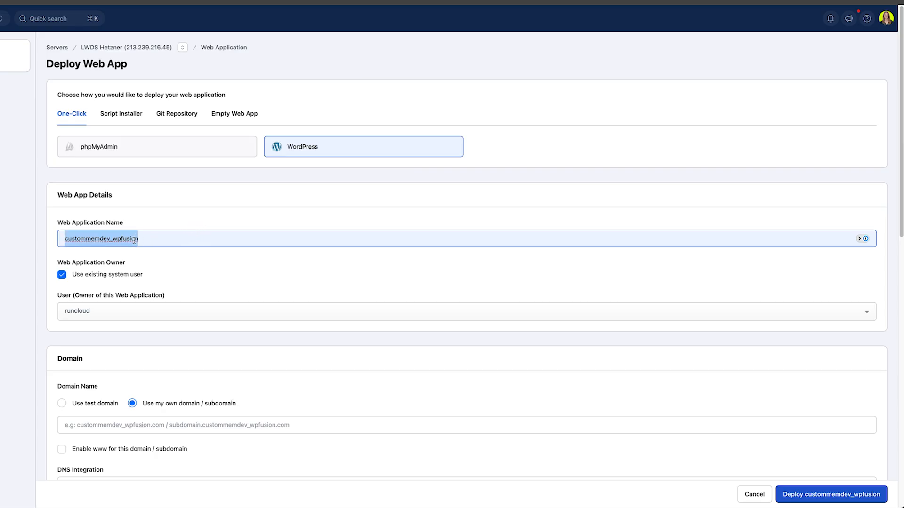
scroll(198, 317, "down", 1)
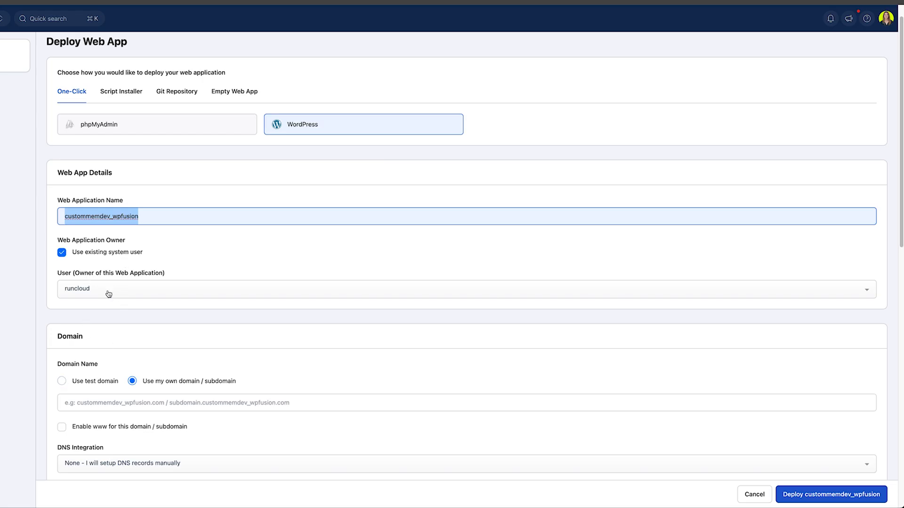
scroll(248, 328, "down", 1)
scroll(249, 328, "down", 3)
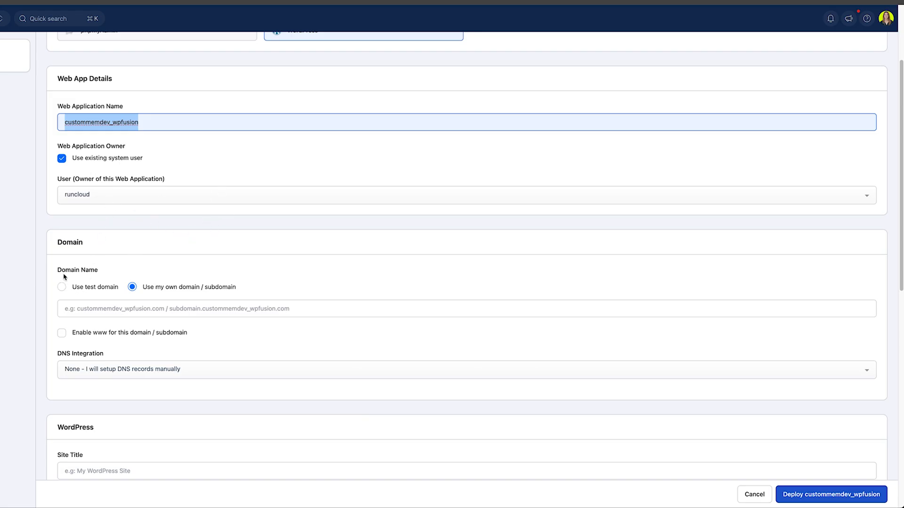
left_click(98, 287)
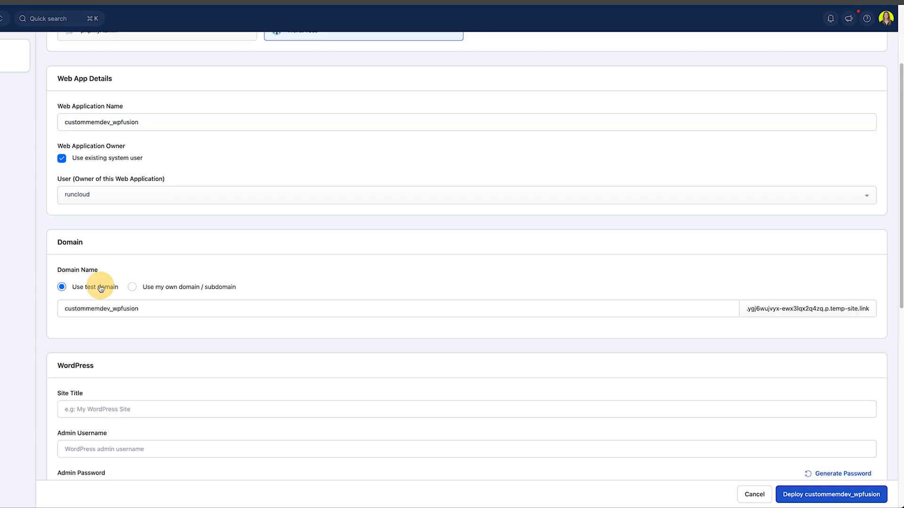
scroll(379, 178, "down", 1)
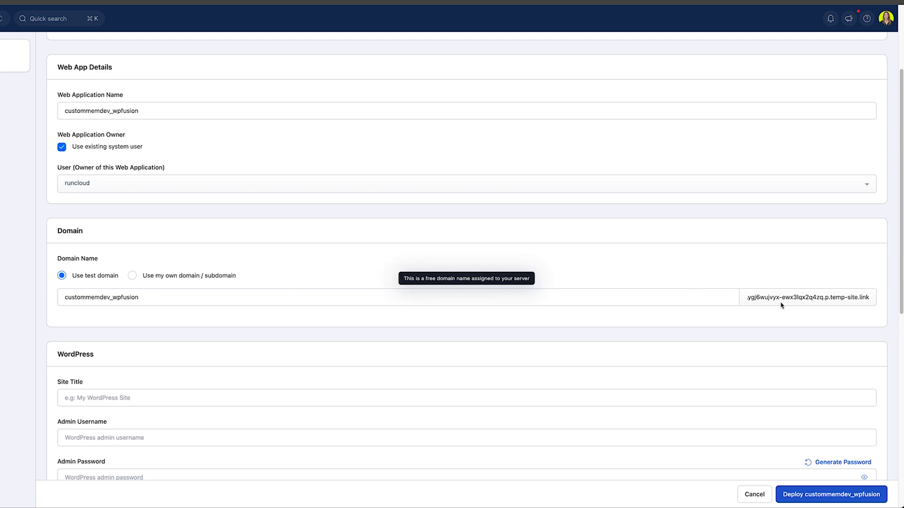
left_click(153, 276)
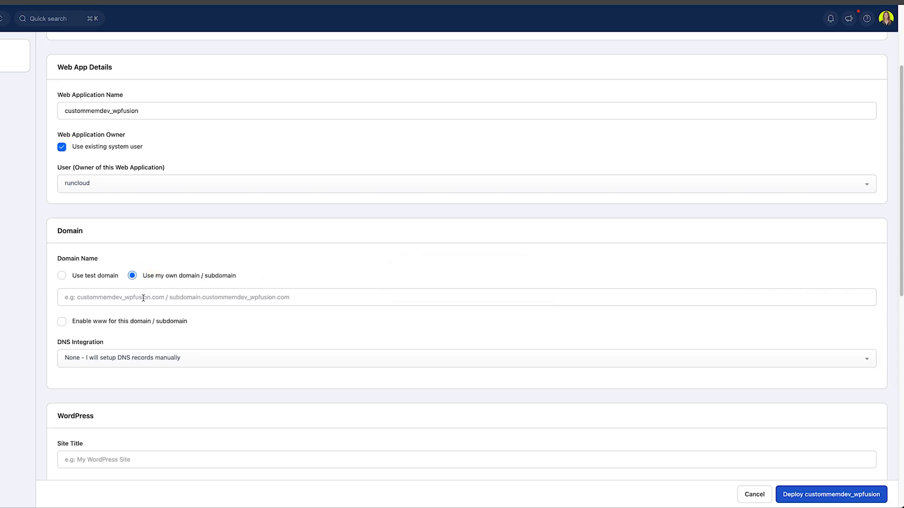
left_click(143, 298)
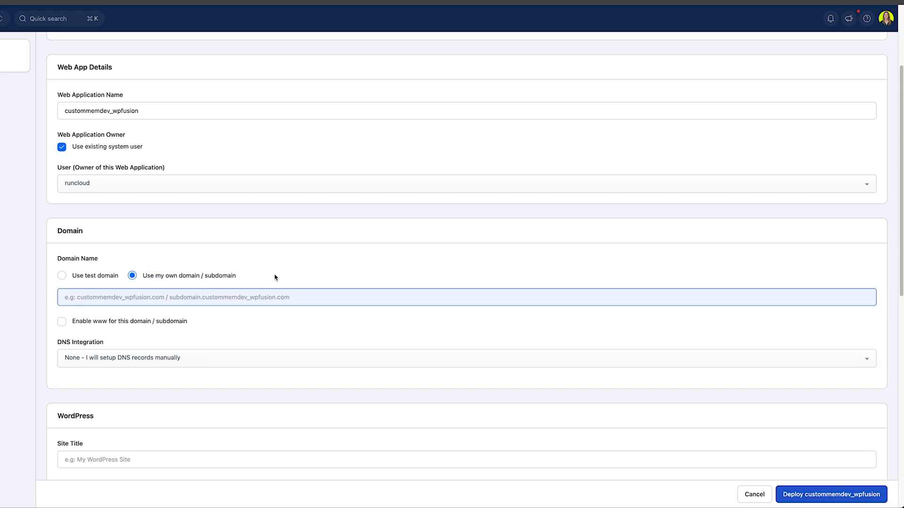
type("dev.")
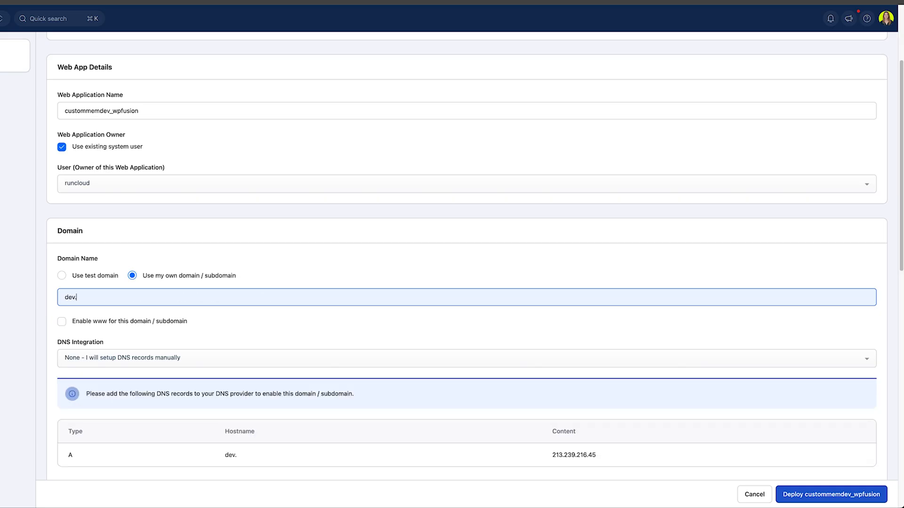
type("cus")
key("super+a")
type("wpfusion.custommem.de")
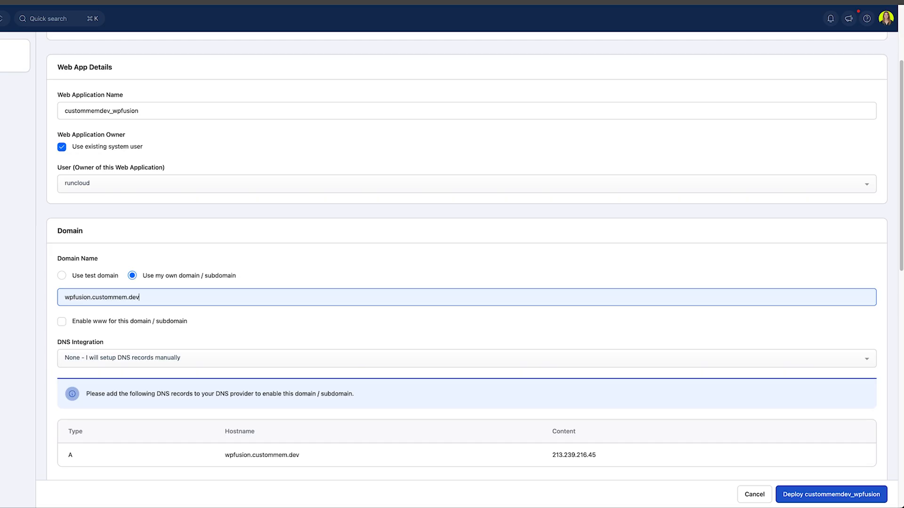
left_click_drag(93, 297, 153, 298)
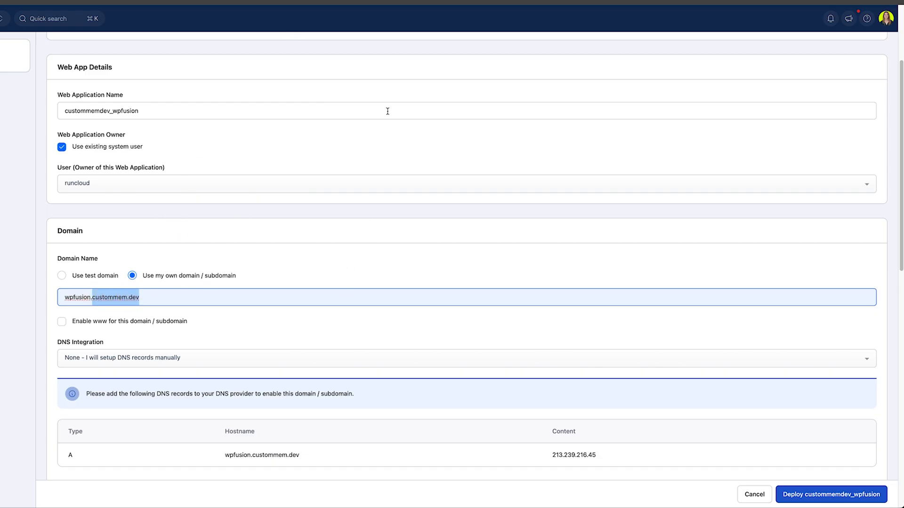
scroll(387, 109, "down", 1)
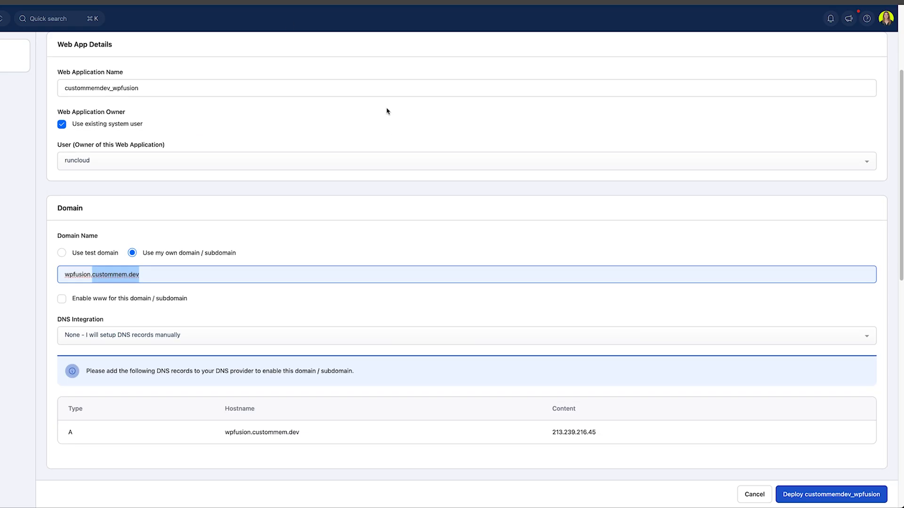
left_click(132, 303)
- Prefer the non-www domain version and leave DNS Integration as manual setup
left_click(218, 336)
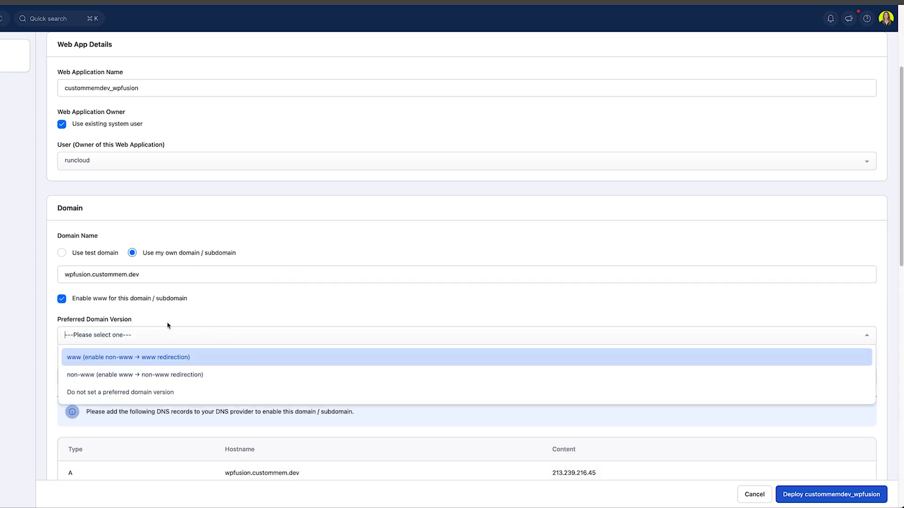
left_click(84, 375)
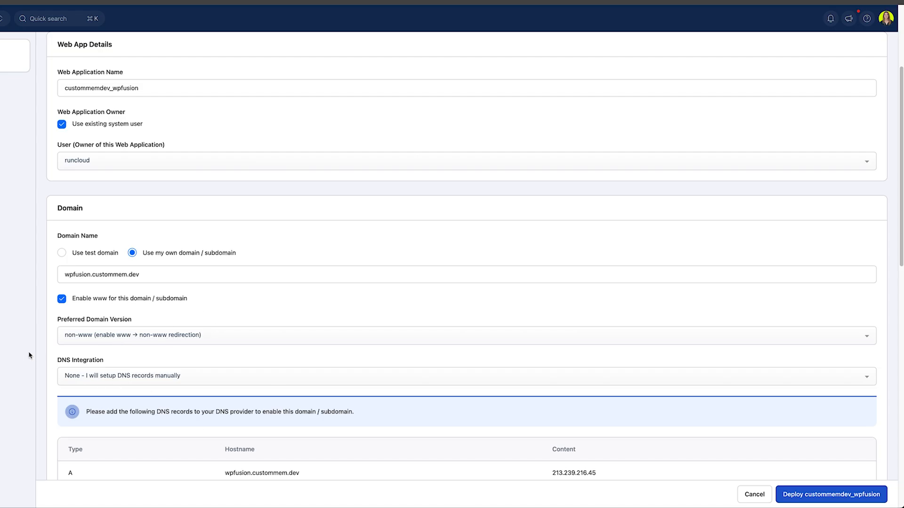
scroll(33, 358, "down", 1)
left_click(111, 360)
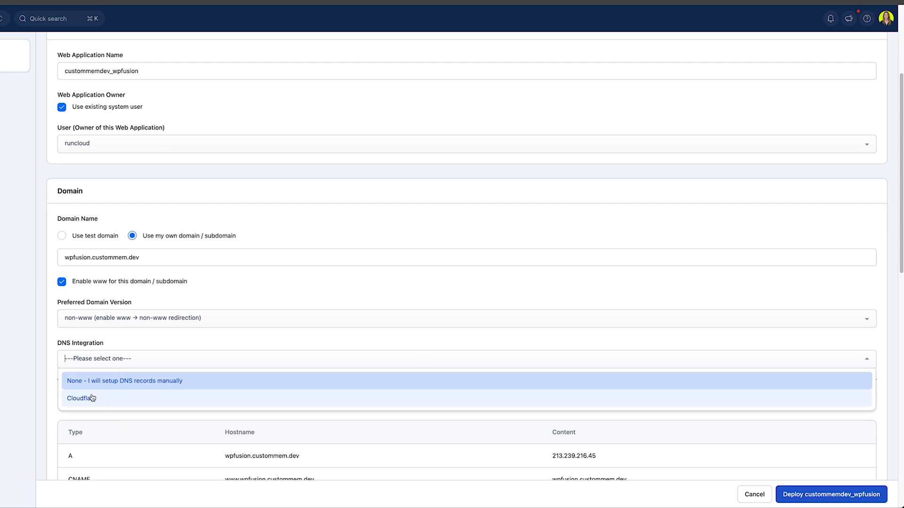
left_click(3, 409)
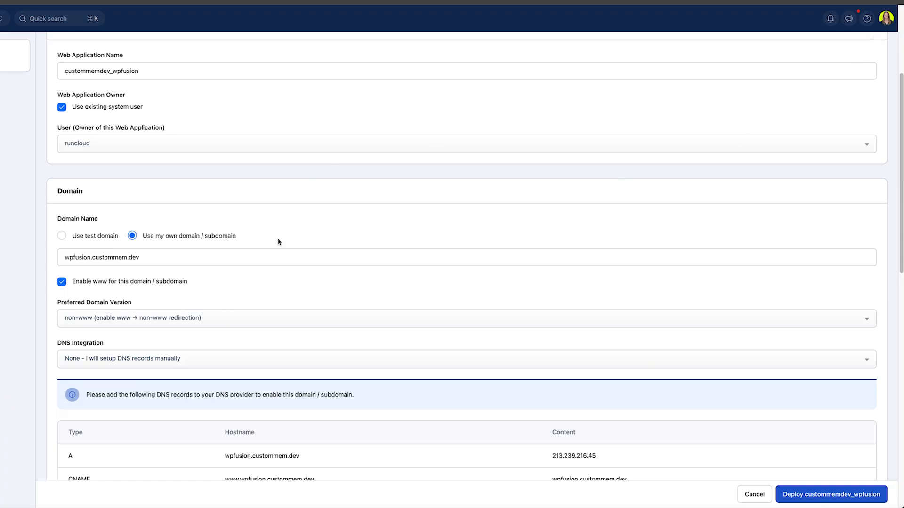
- Copy the A record hostname wpfusion.custommem.dev and switch to Cloudflare's custommem.dev overview
scroll(257, 280, "down", 3)
scroll(487, 286, "down", 3)
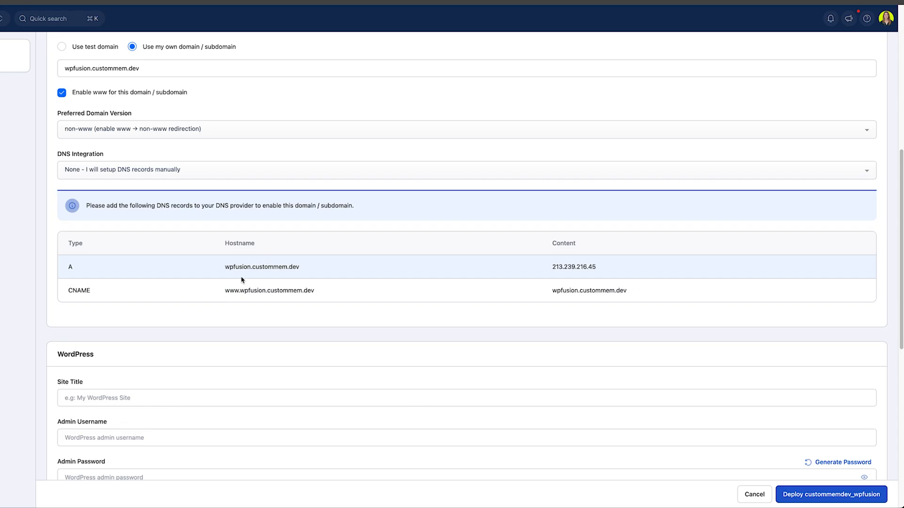
mouse_move(311, 267)
left_click(311, 268)
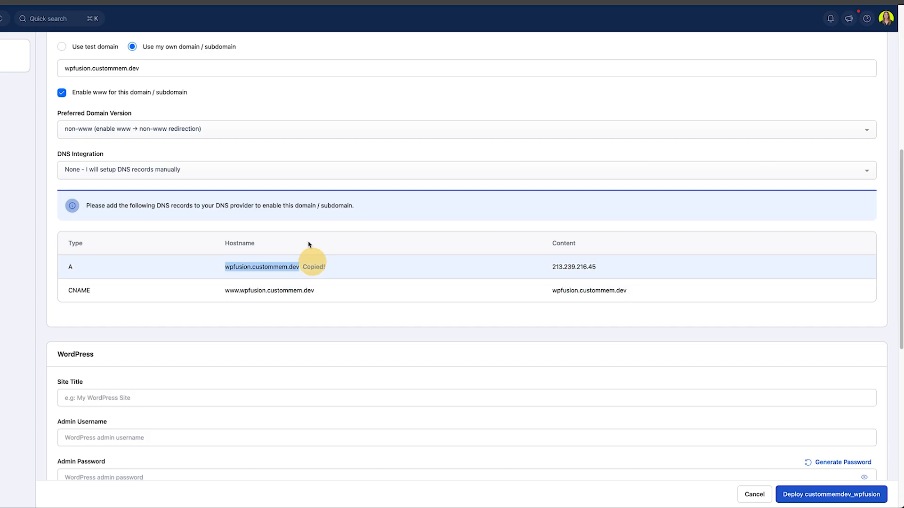
left_click(175, 14)
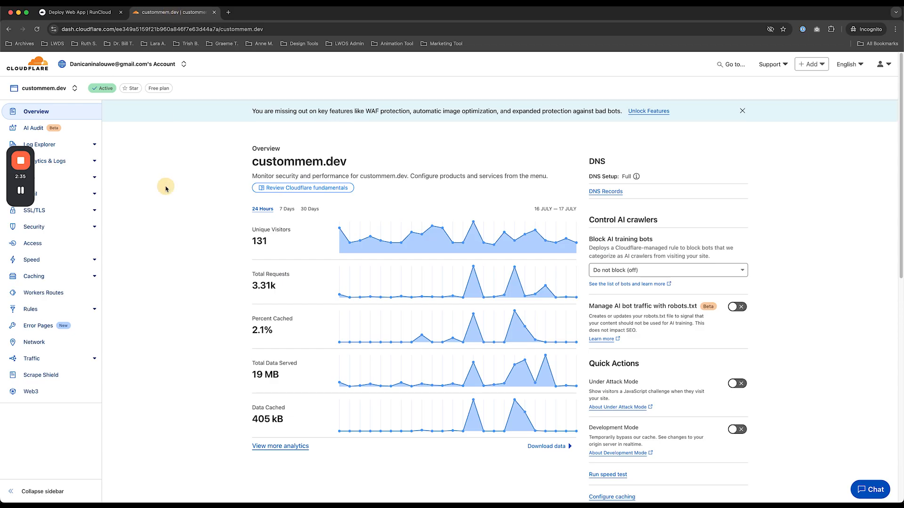
- In Cloudflare DNS, add an A record wpfusion pointing to 213.239.216.45
left_click(604, 192)
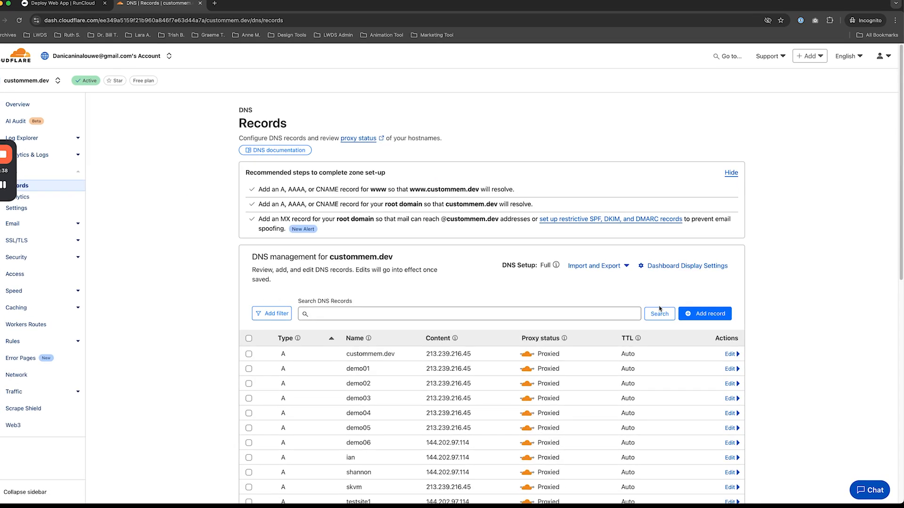
left_click(697, 313)
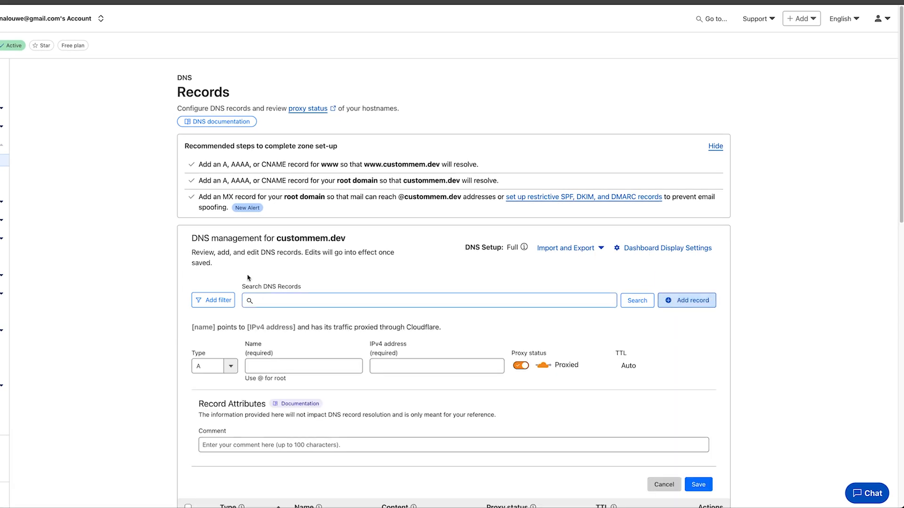
scroll(186, 246, "down", 2)
left_click(279, 263)
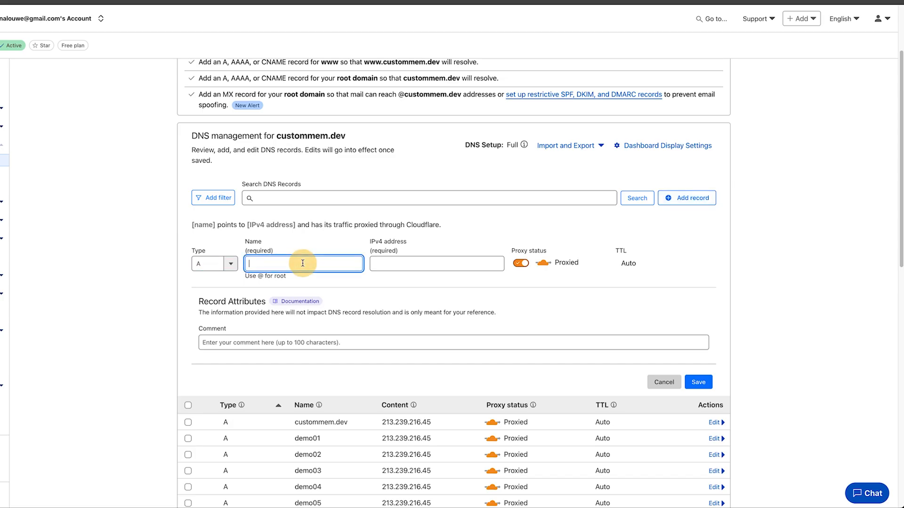
key("ctrl+v")
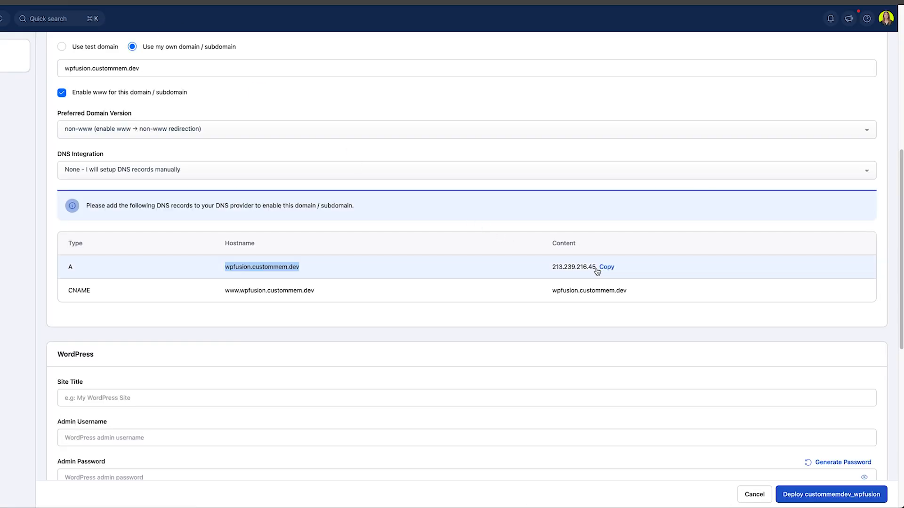
left_click(606, 267)
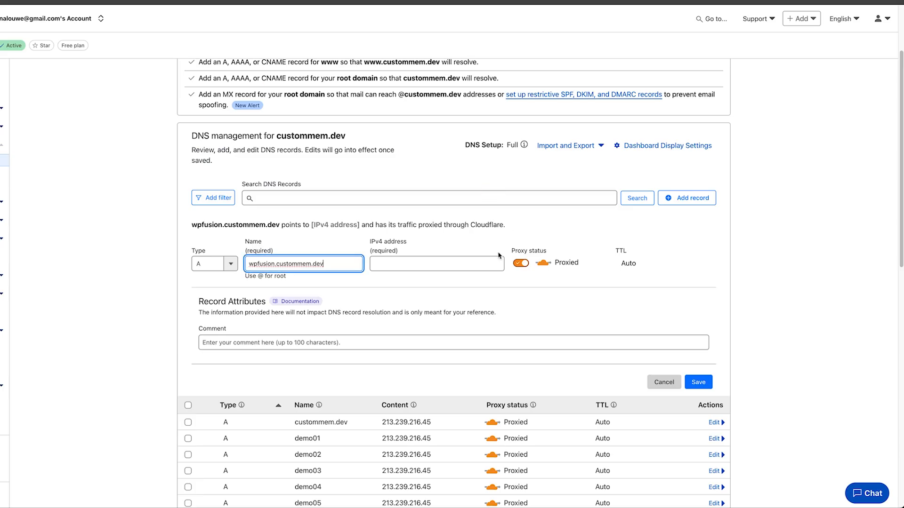
left_click(430, 263)
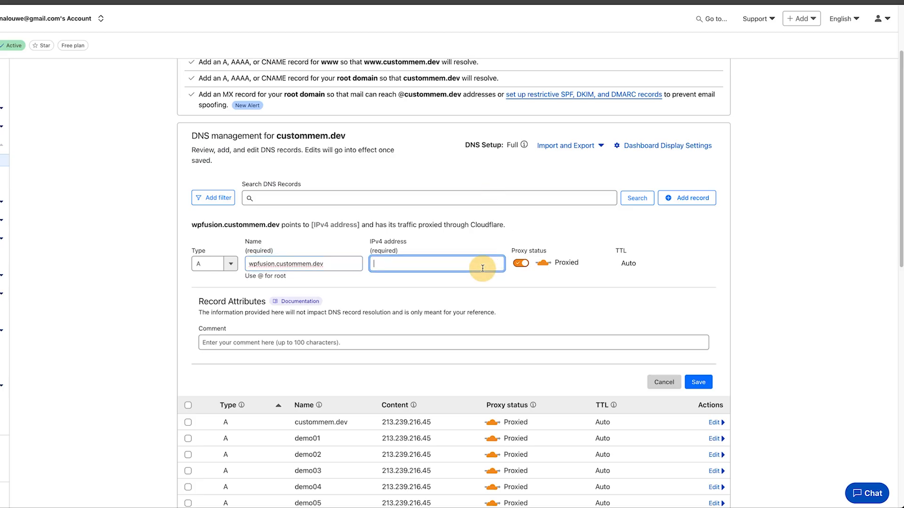
key("ctrl+v")
left_click(698, 381)
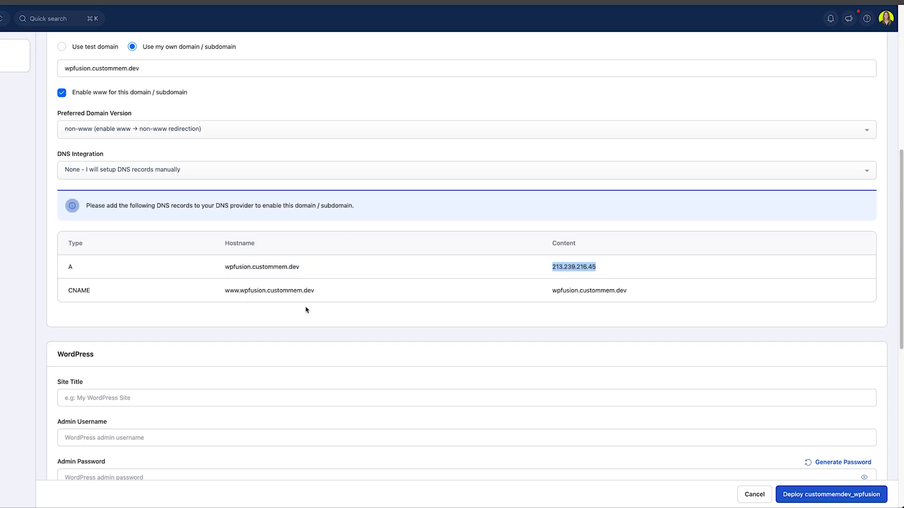
left_click(325, 292)
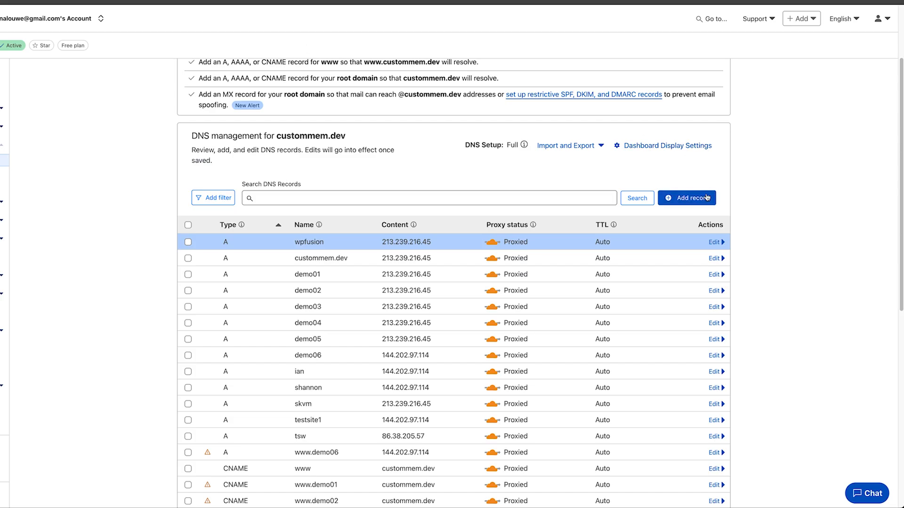
left_click(707, 197)
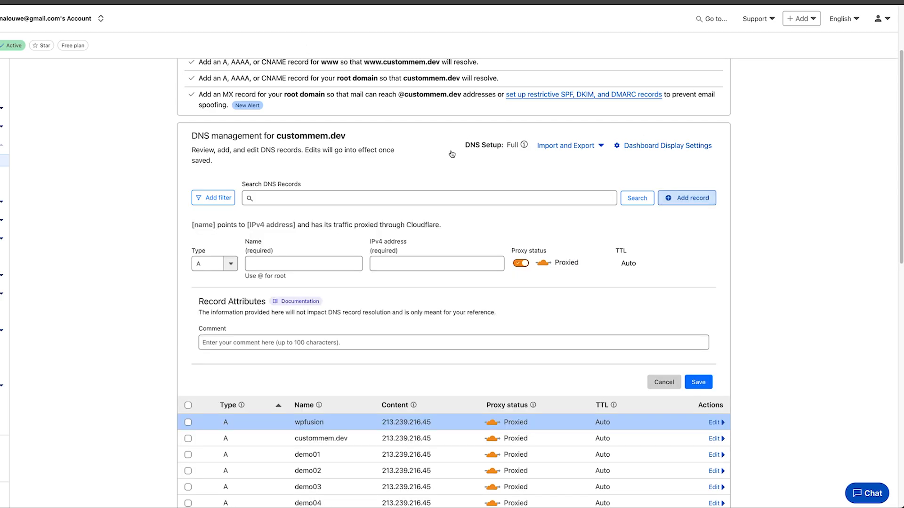
left_click(232, 263)
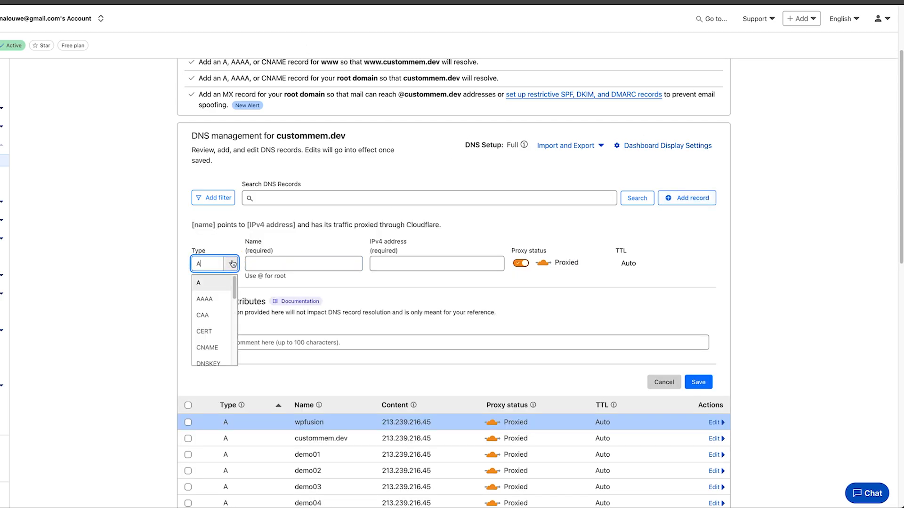
left_click(207, 348)
left_click(346, 265)
key("ctrl+v")
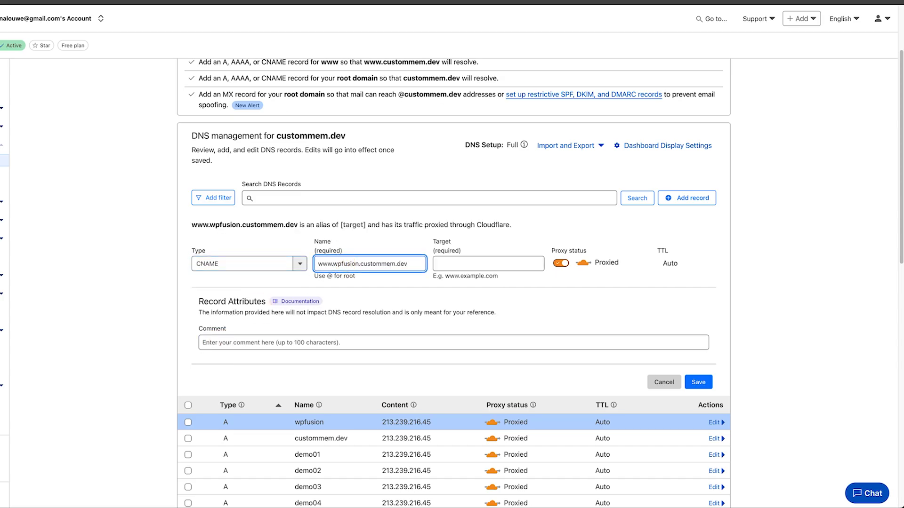
key("super+Tab")
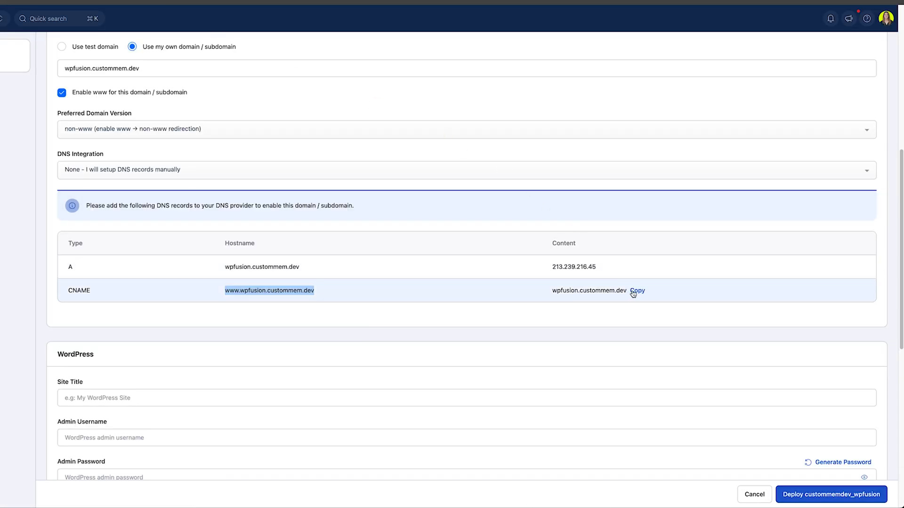
left_click_drag(631, 290, 552, 290)
key("super+Tab")
left_click(541, 264)
key("super+v")
left_click(705, 382)
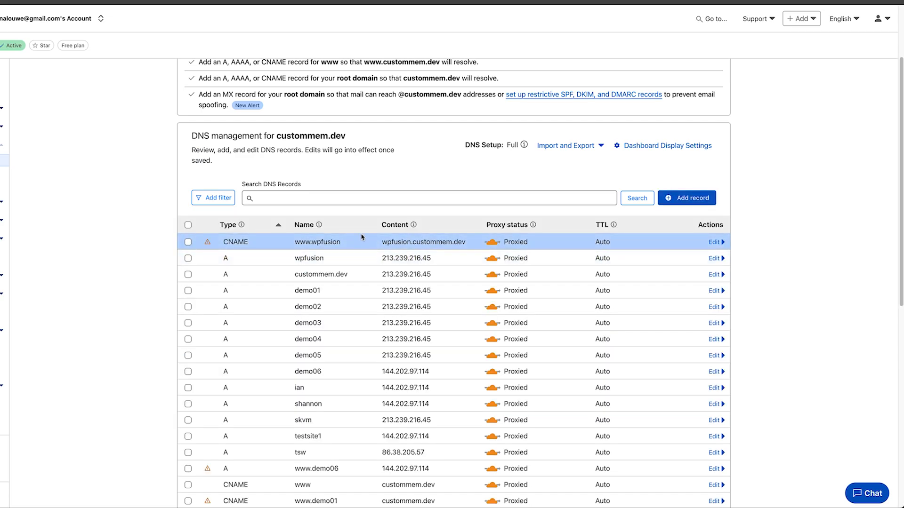
- Filter the DNS records by 'wp' to show the wpfusion entries
left_click(351, 200)
type("wpfusion")
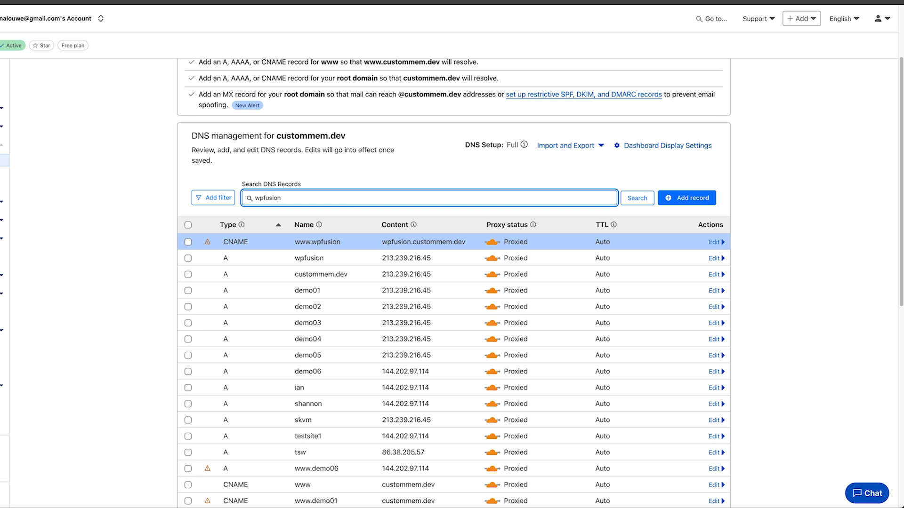
key("Return")
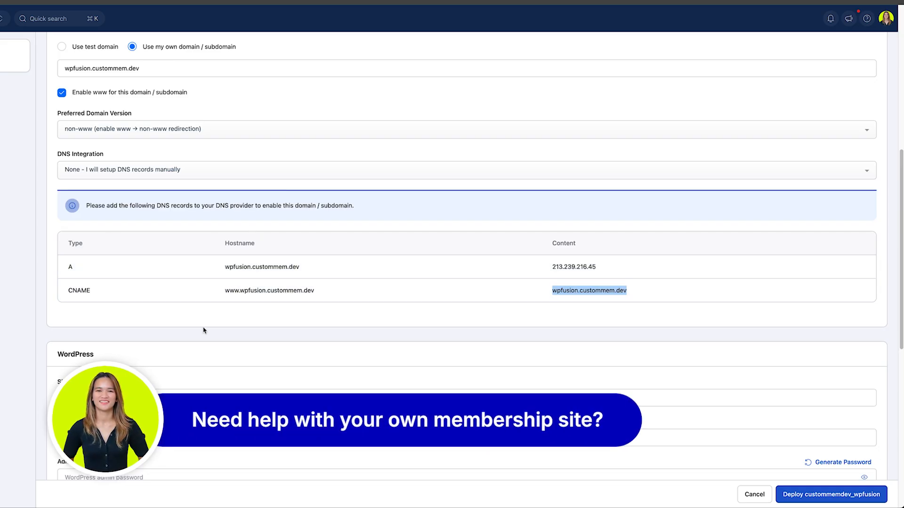
- Enter site title WP Fusion Tutorials, the admin username, and a generated admin password
scroll(253, 274, "down", 5)
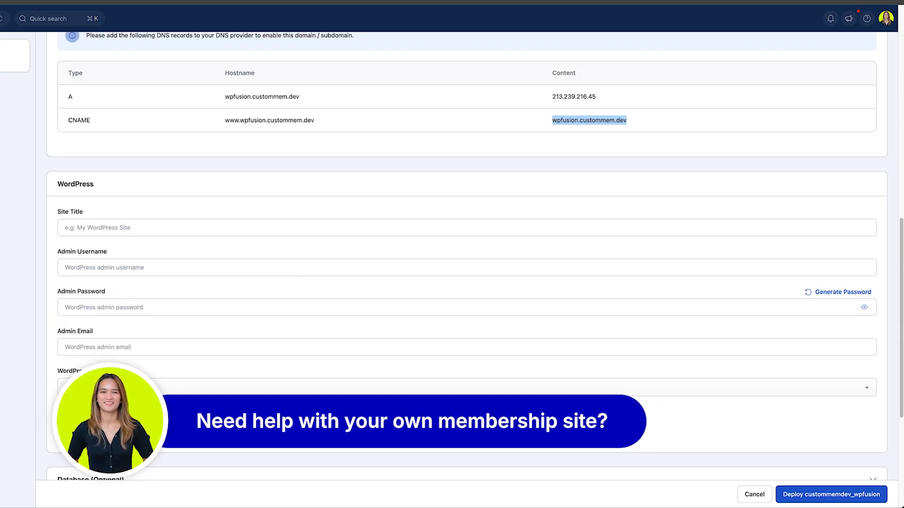
scroll(467, 256, "down", 1)
scroll(498, 416, "down", 1)
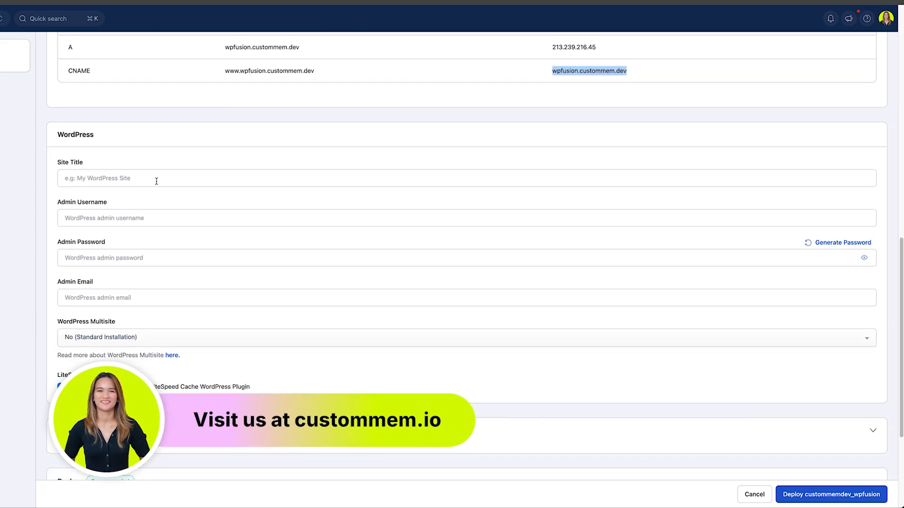
left_click(156, 181)
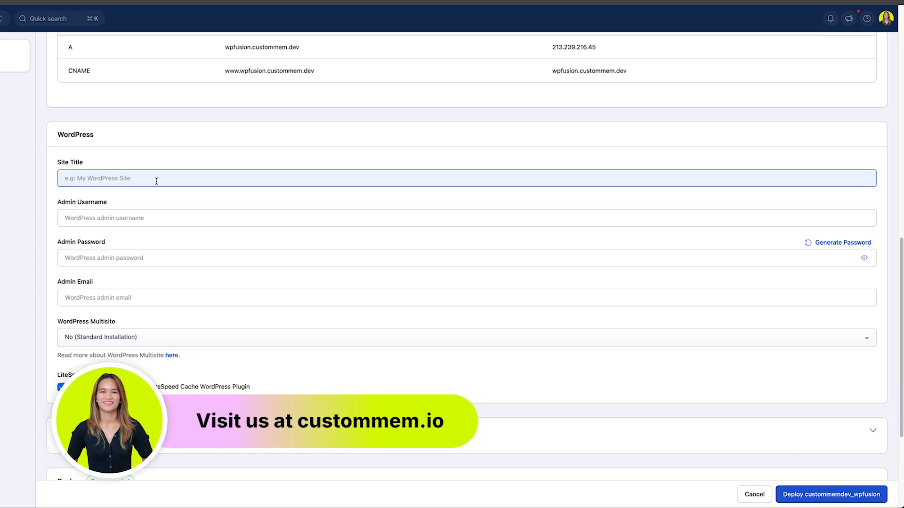
type("WP Fusion Tutorials")
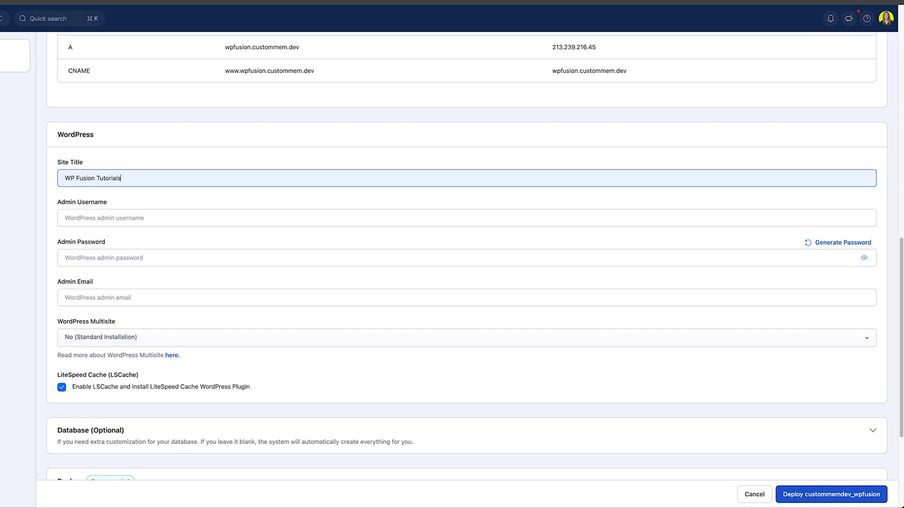
key("Tab")
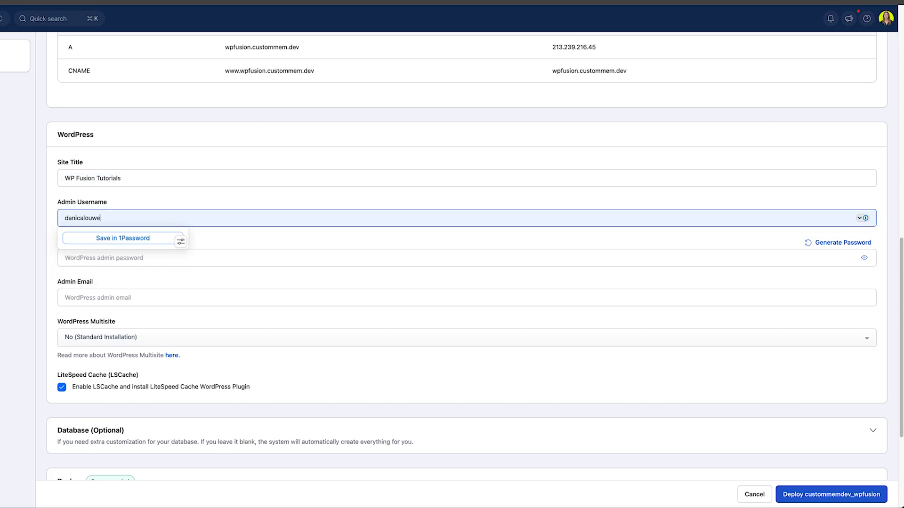
key("Tab")
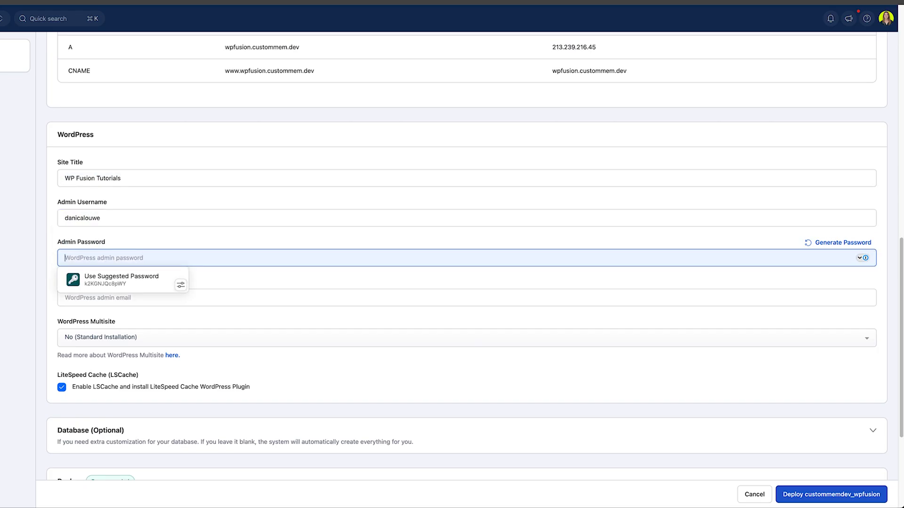
left_click(139, 280)
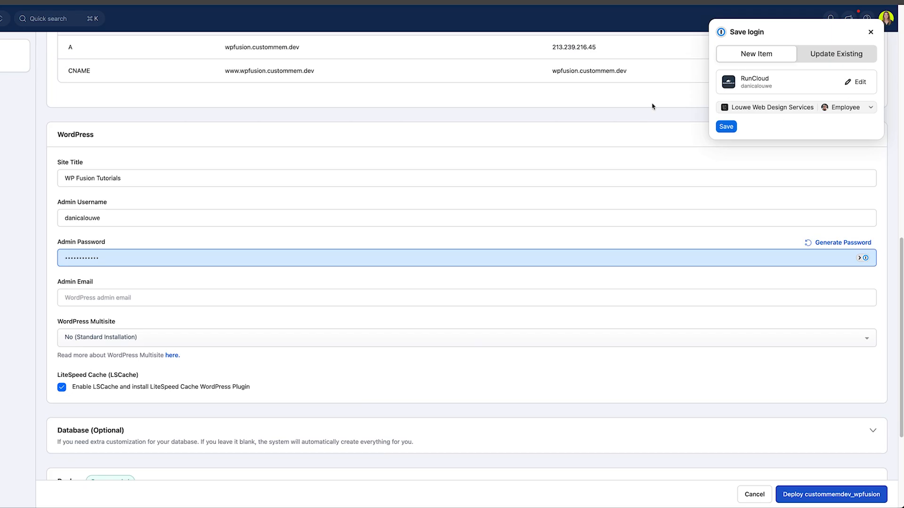
- Save the 1Password login as 'DNL - WP Fusion Custom Dev Site' with website wpfusion.custommem.dev
left_click(850, 84)
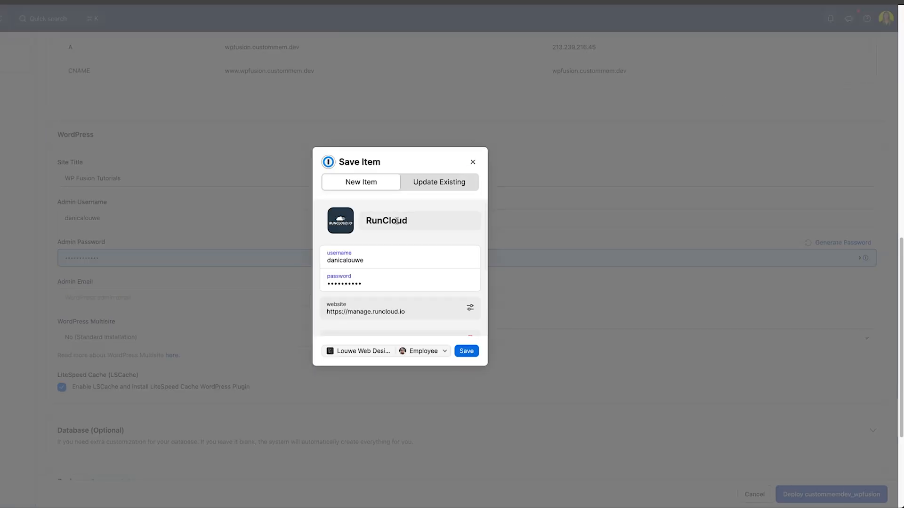
left_click(373, 227)
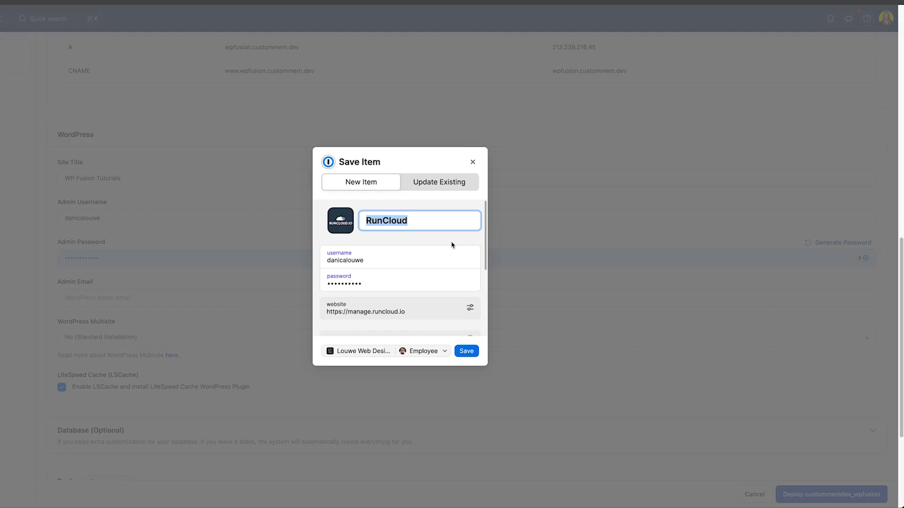
type("DNL")
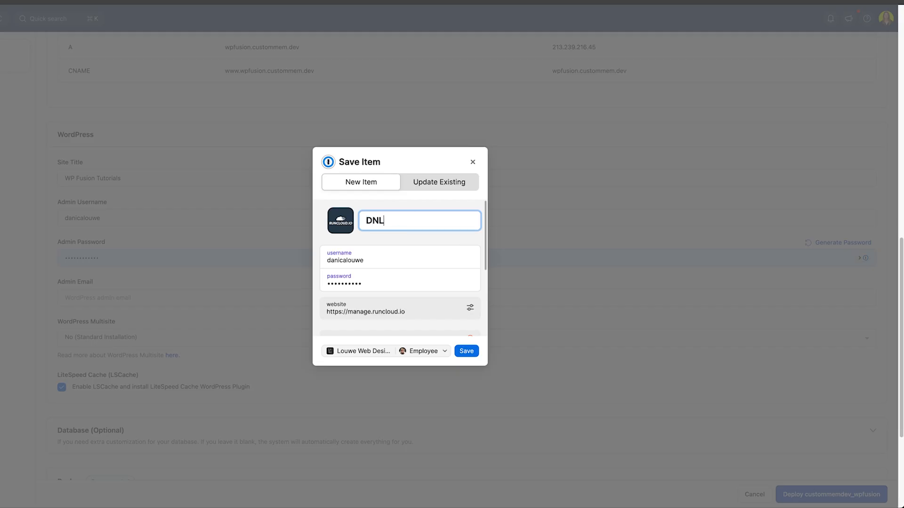
type(" - WP")
type(" Fusion Custom Dev")
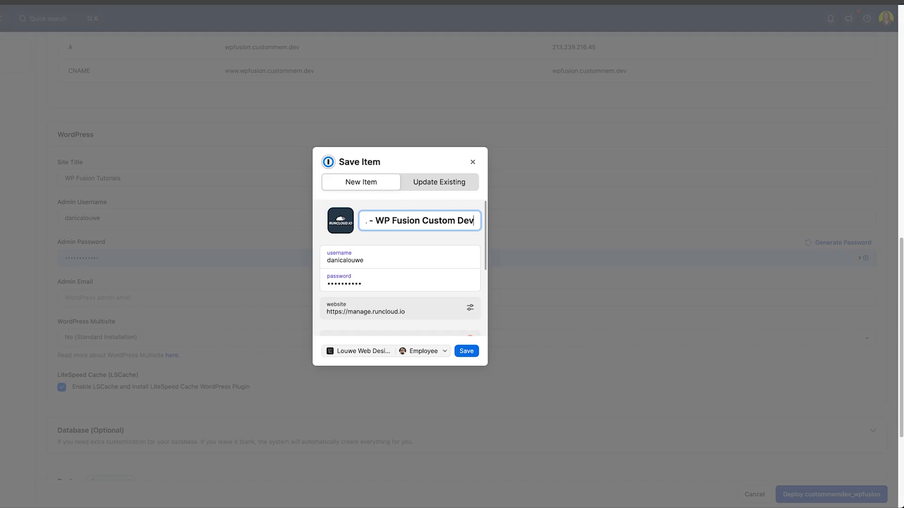
type(" Site")
left_click(433, 314)
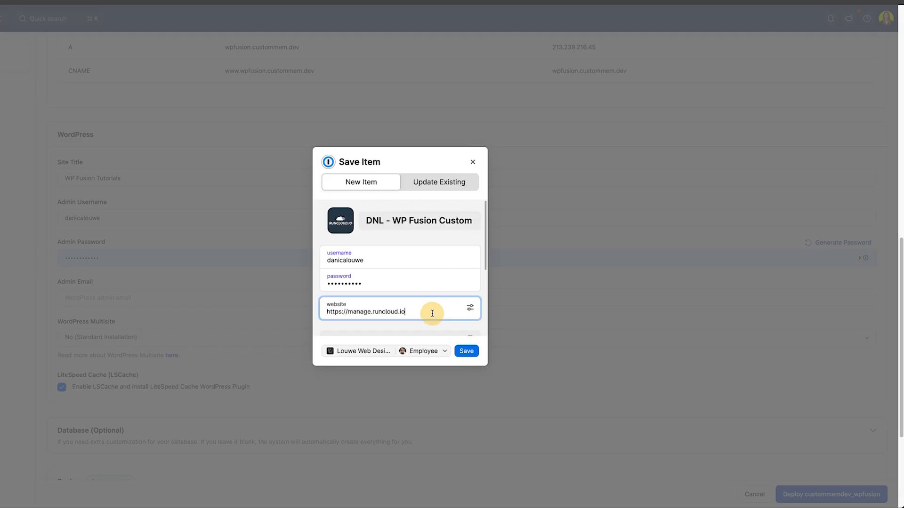
left_click_drag(348, 311, 431, 309)
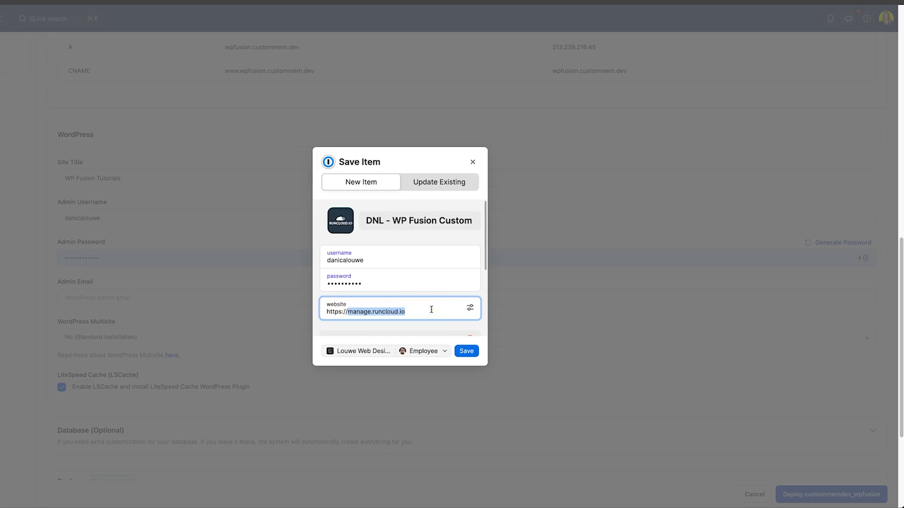
type("wpfusion.custommem.dev")
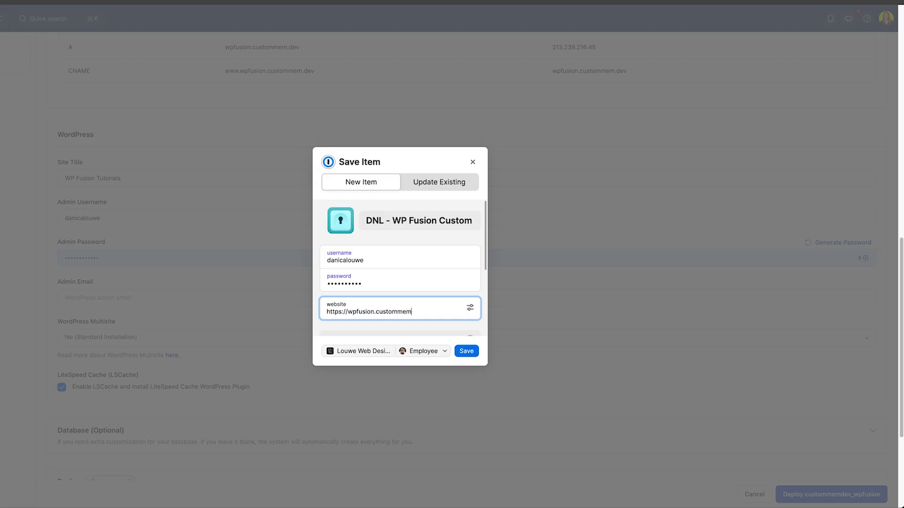
left_click(469, 353)
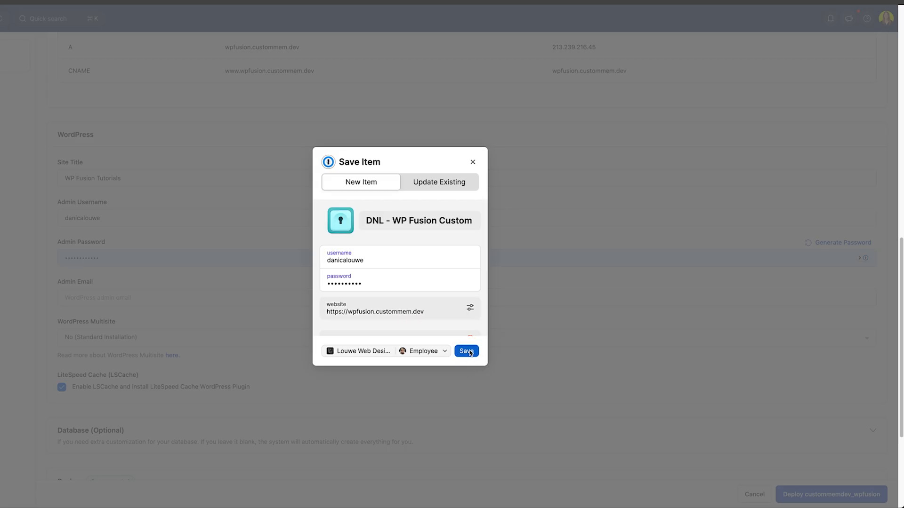
left_click(466, 351)
- Fill in the admin email address and tick 'Enable backup for this web application'
left_click(135, 296)
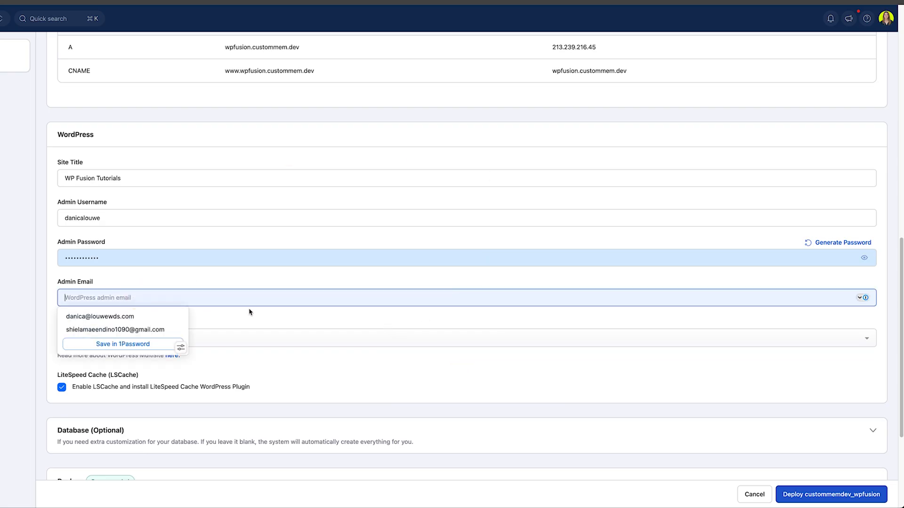
left_click(105, 258)
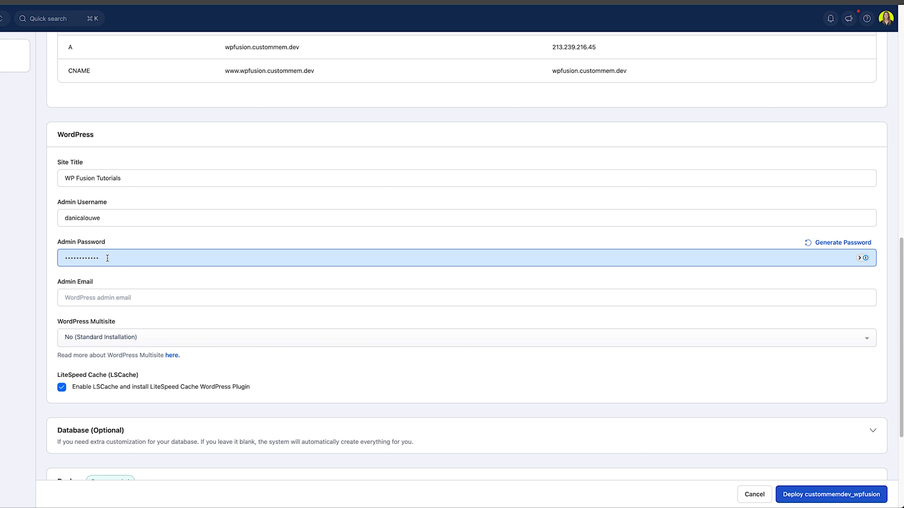
left_click(107, 295)
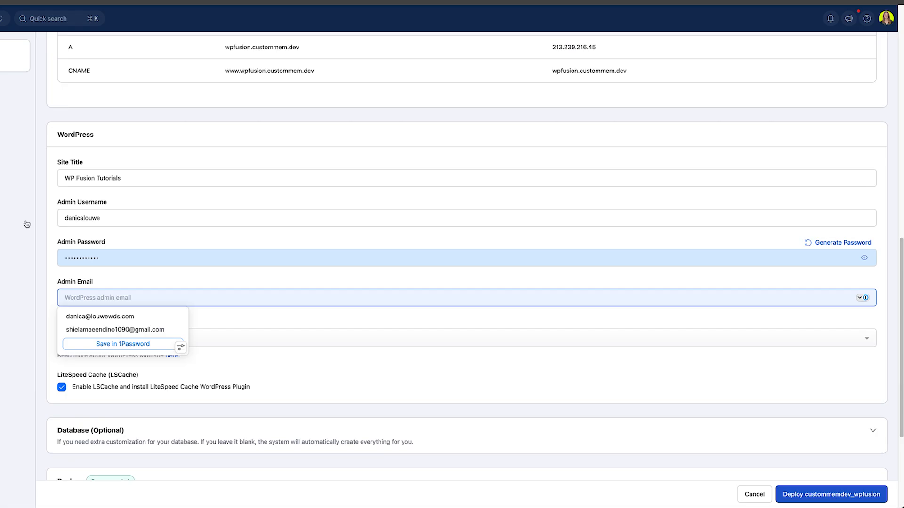
left_click(90, 298)
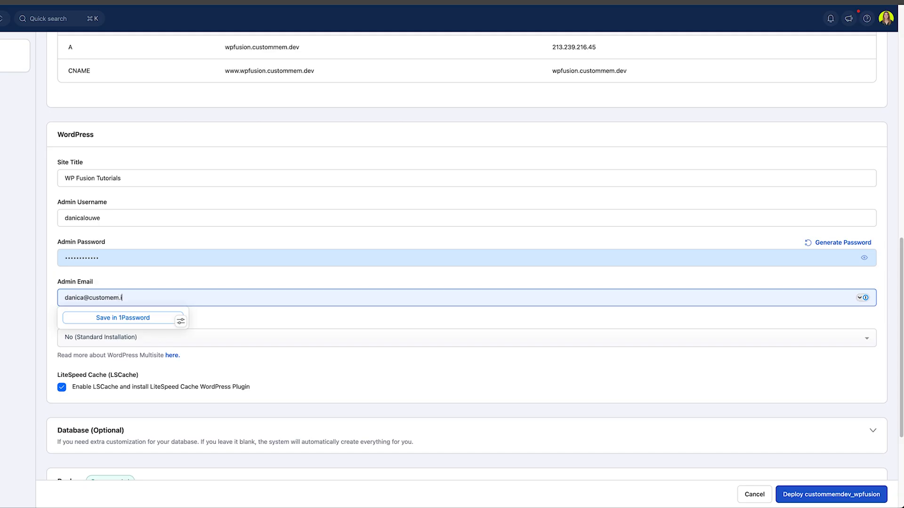
left_click(122, 319)
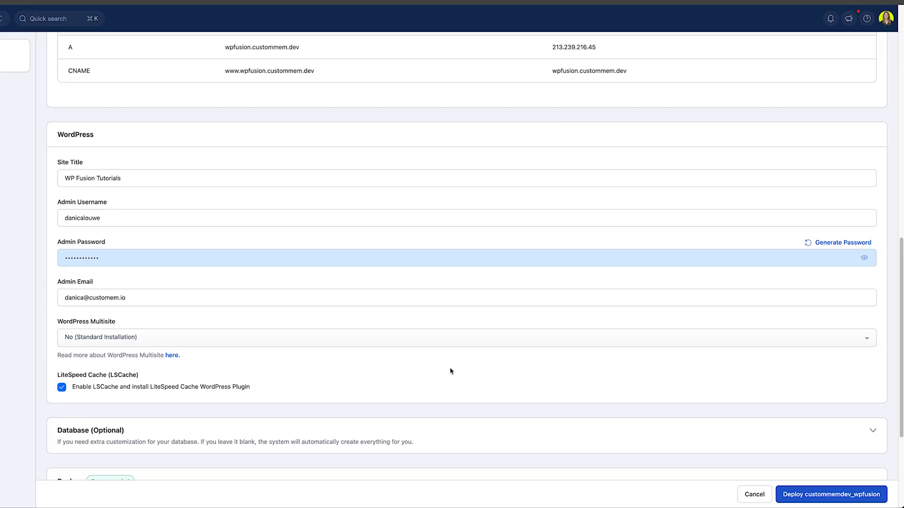
scroll(450, 371, "down", 5)
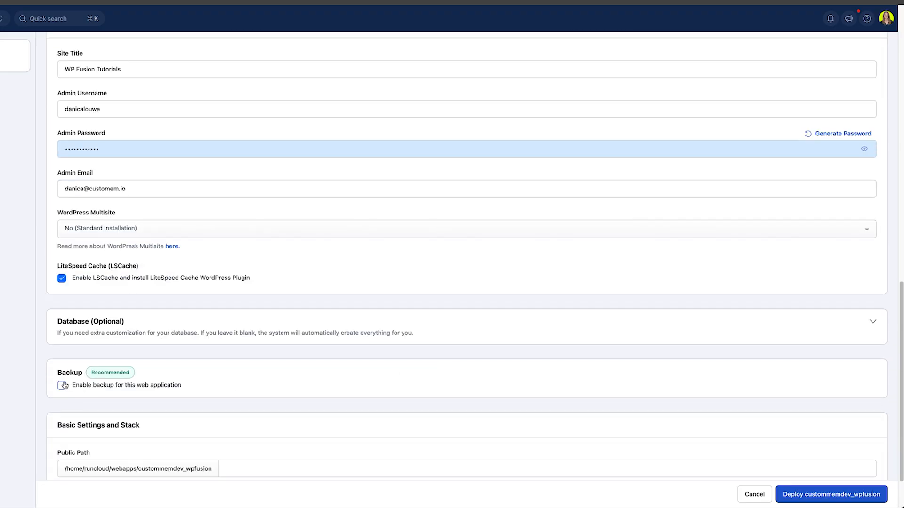
left_click(63, 385)
- Replace the backup label with the web app name custommemdev_wpfusion
scroll(490, 285, "down", 3)
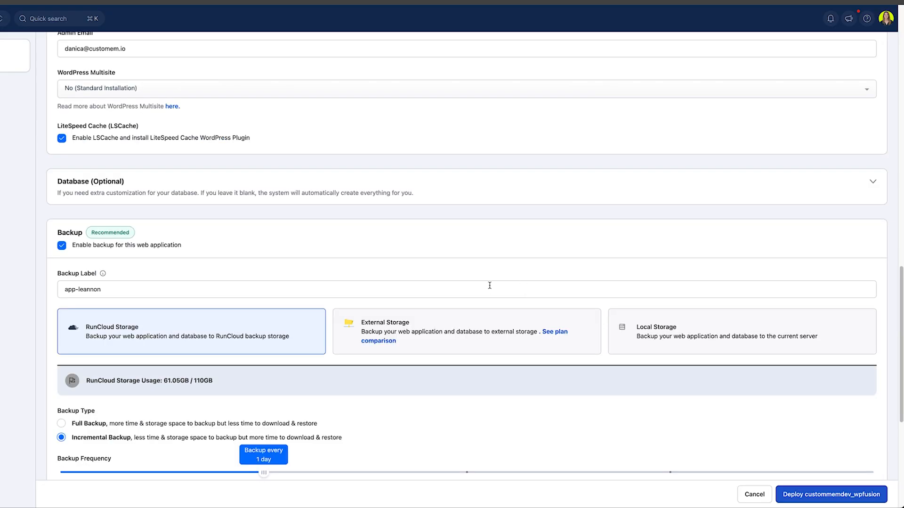
left_click(157, 286)
scroll(282, 268, "up", 7)
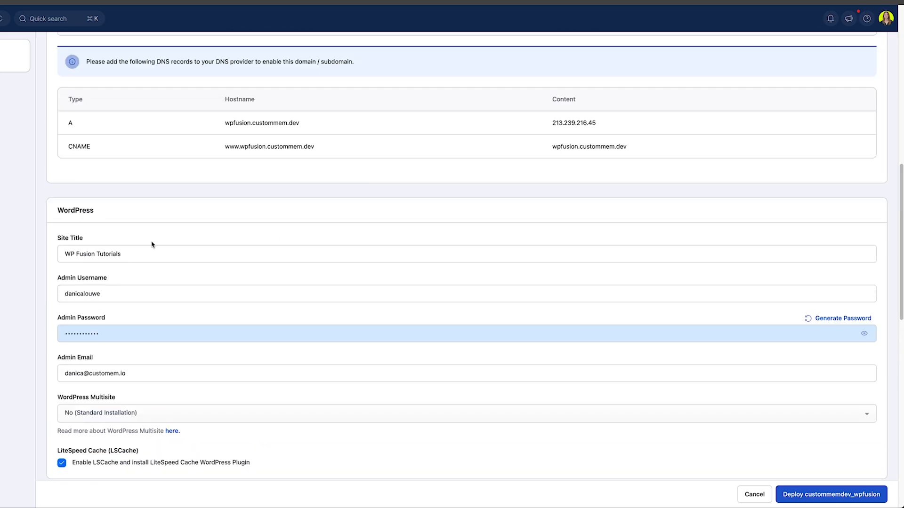
scroll(171, 243, "up", 8)
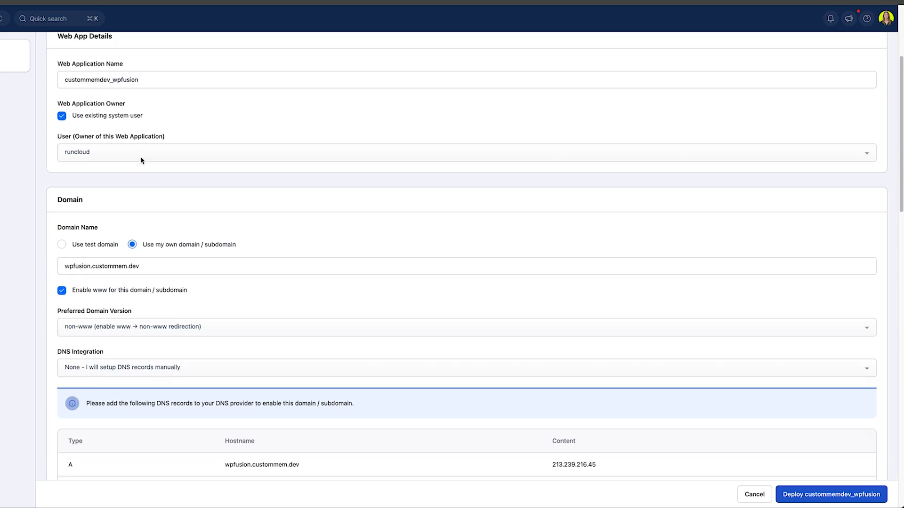
scroll(141, 161, "up", 1)
left_click_drag(141, 112, 85, 96)
key("super+c")
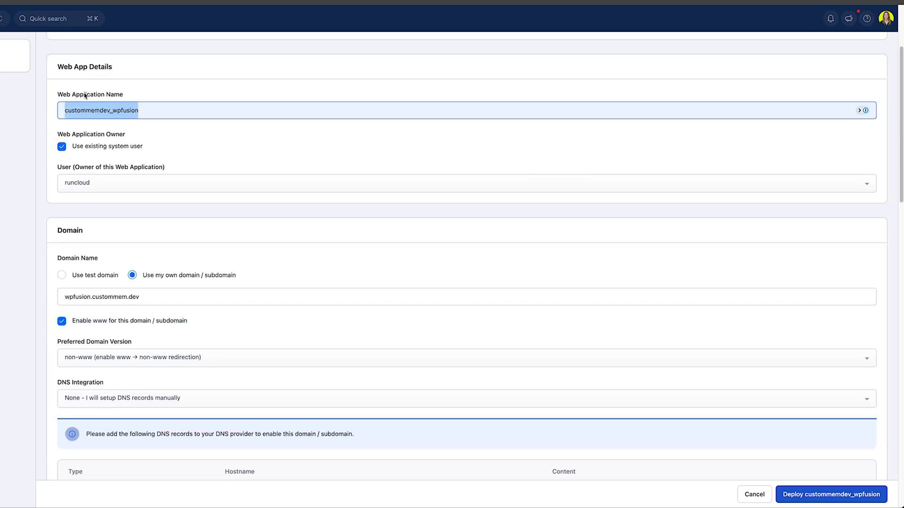
scroll(212, 347, "down", 11)
scroll(214, 347, "down", 3)
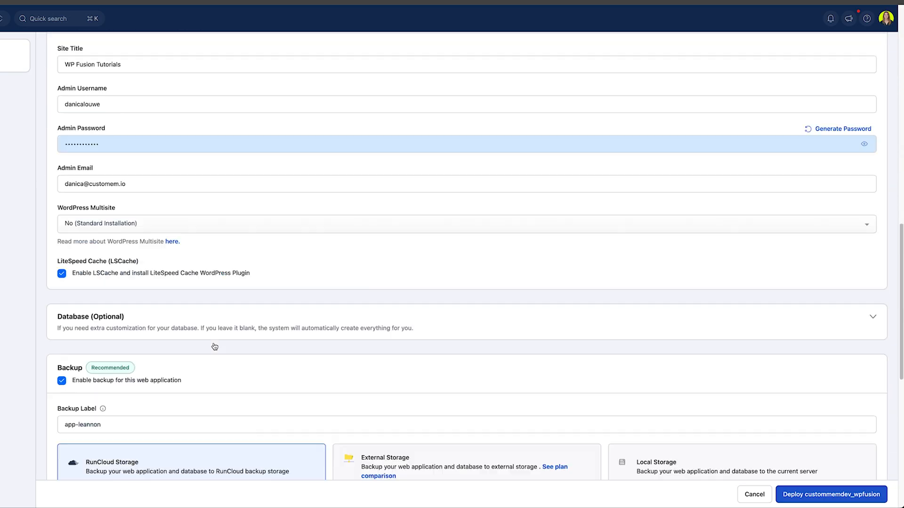
left_click(144, 377)
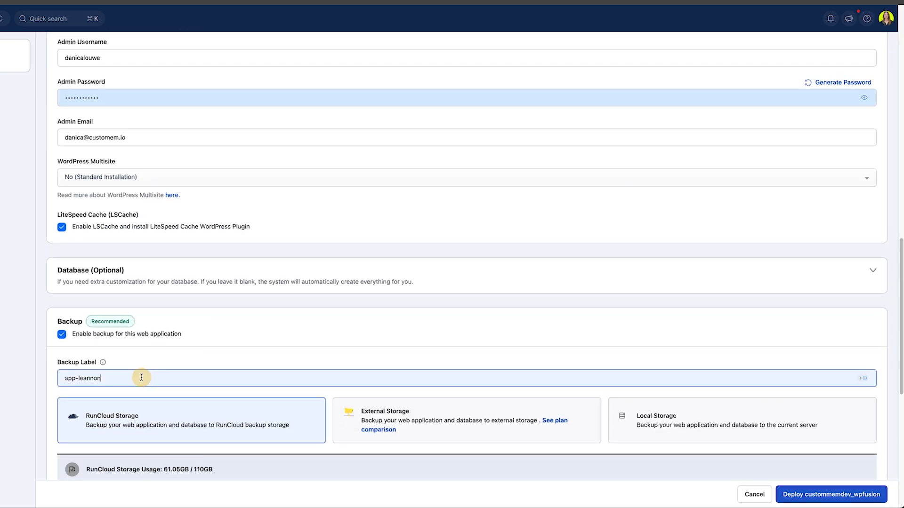
key("super+a")
key("super+v")
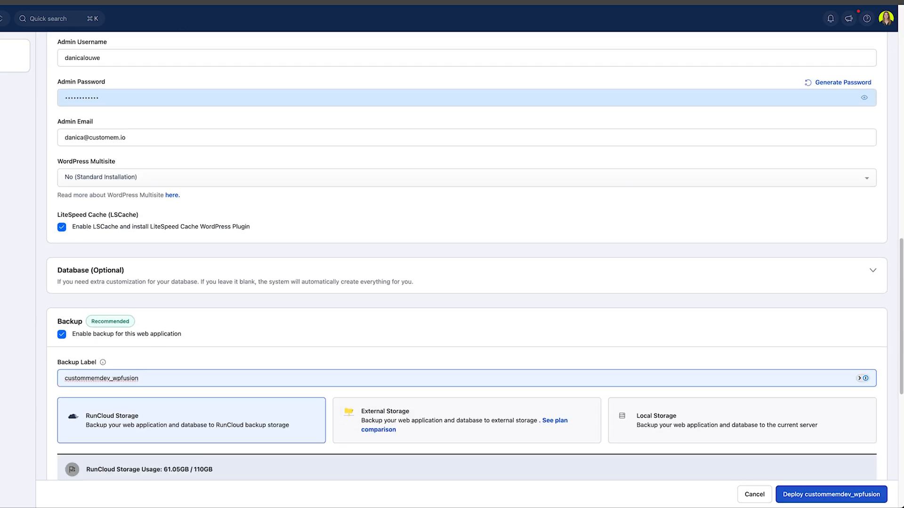
left_click(93, 333)
- Review the backup options: RunCloud Storage, incremental, every 1 day, retained 1 week
scroll(145, 303, "down", 2)
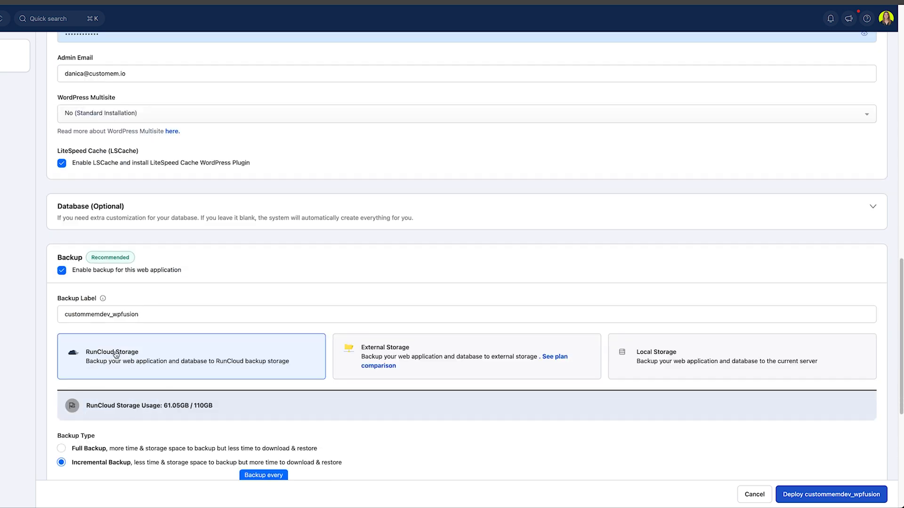
scroll(303, 308, "down", 2)
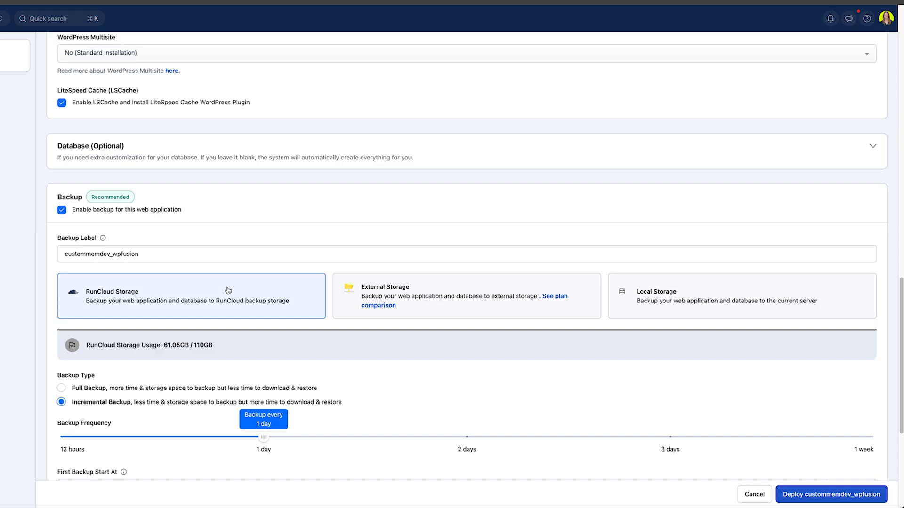
scroll(245, 344, "down", 2)
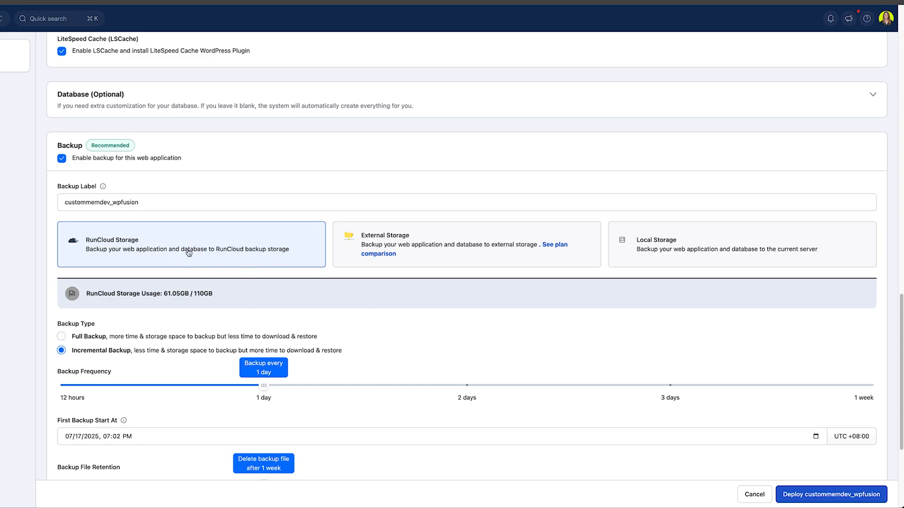
scroll(195, 177, "down", 2)
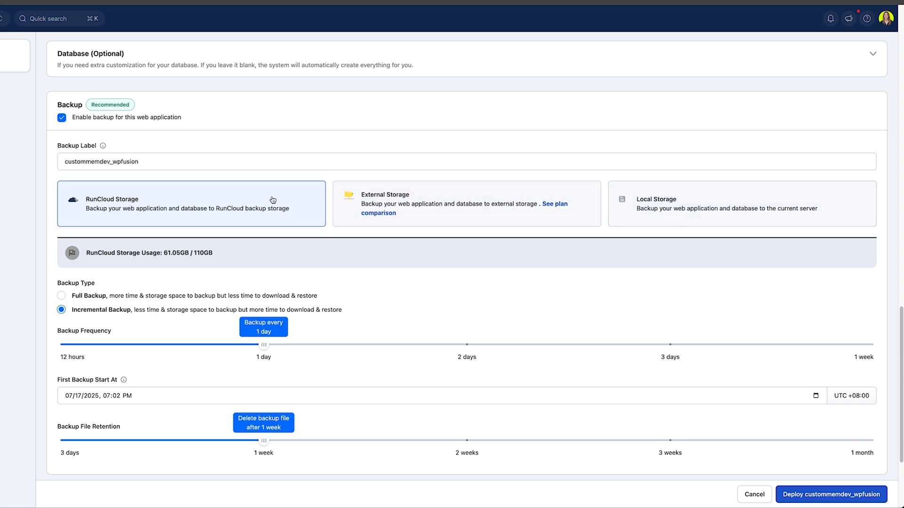
scroll(196, 170, "down", 1)
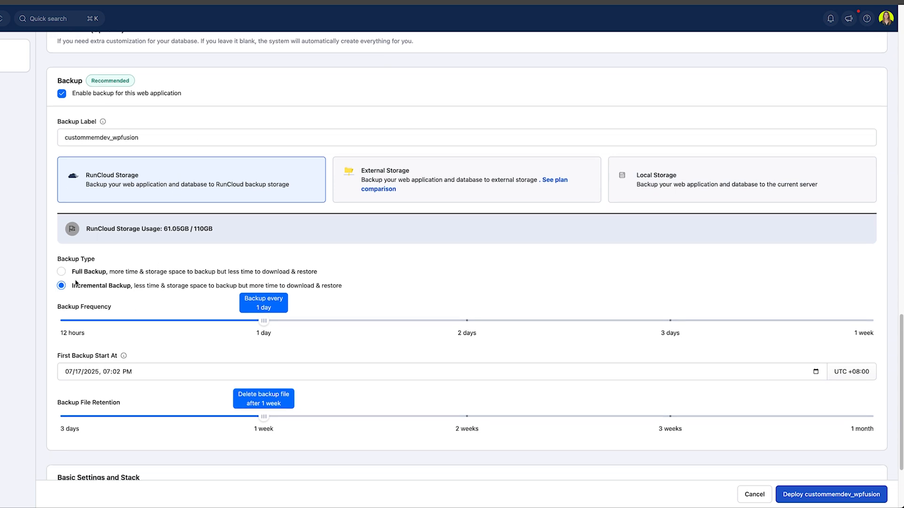
- Set 12-hour backup frequency and PHP 8.4, then deploy the custommemdev_wpfusion app
left_click(62, 323)
scroll(311, 274, "down", 1)
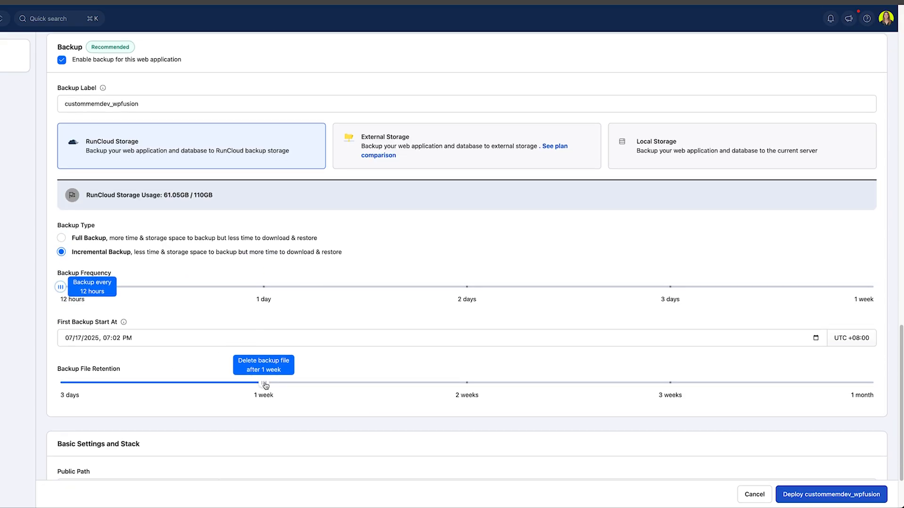
scroll(371, 240, "down", 3)
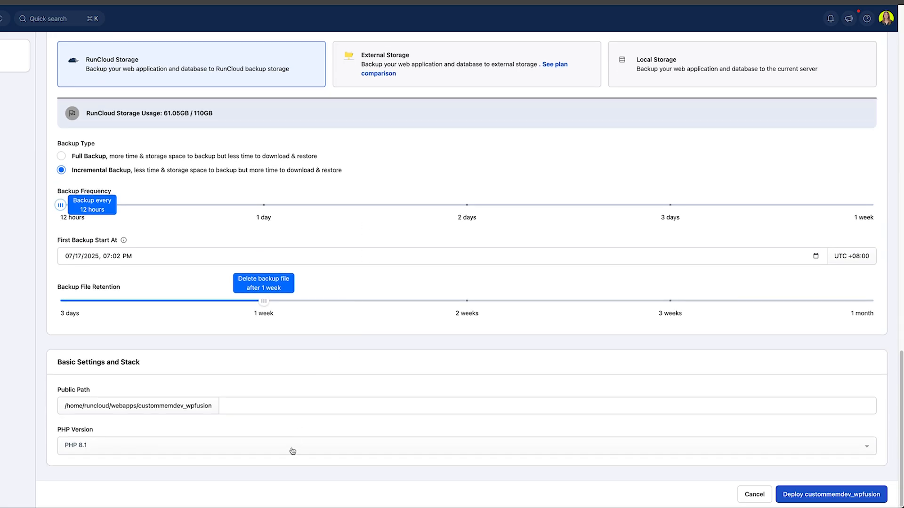
left_click(291, 447)
left_click(263, 346)
left_click(849, 494)
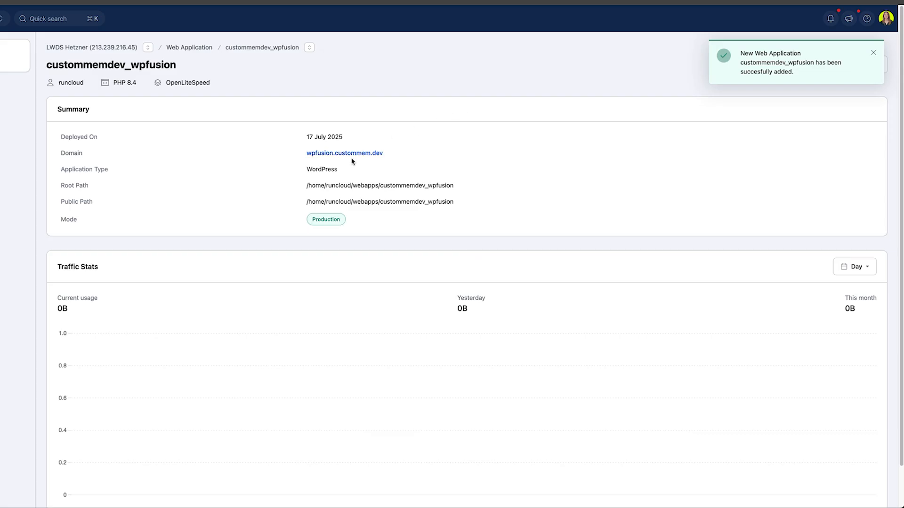
- Mark all RunCloud notifications as read and close the notifications list
left_click(830, 18)
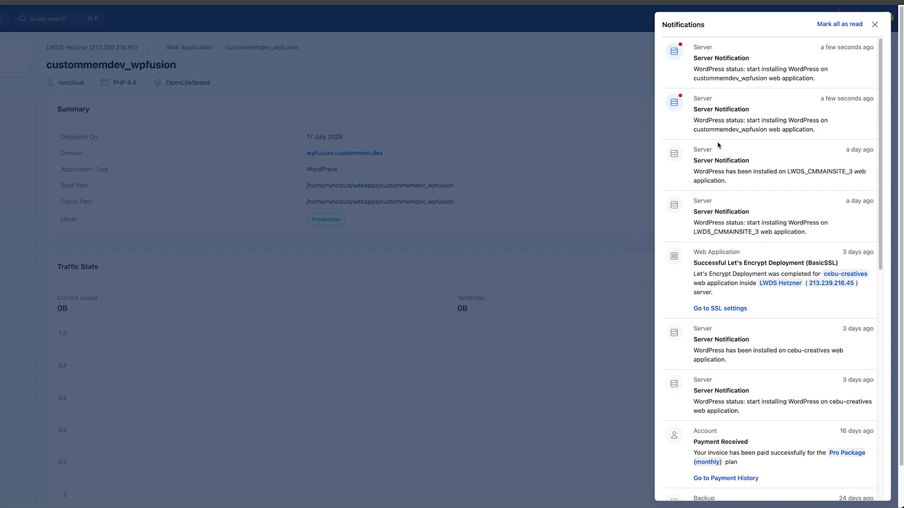
left_click(845, 23)
left_click(875, 25)
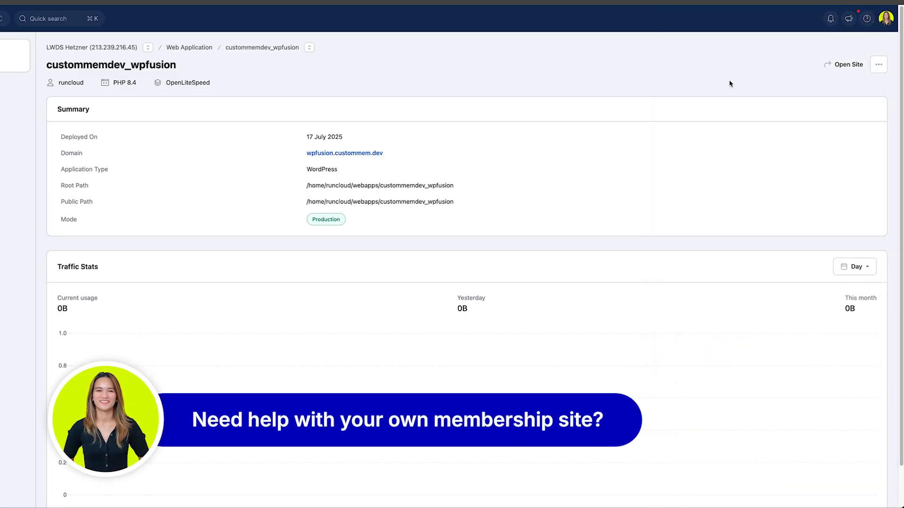
- Open the wpfusion.custommem.dev domain link from the Summary in a new tab
right_click(375, 154)
left_click(385, 156)
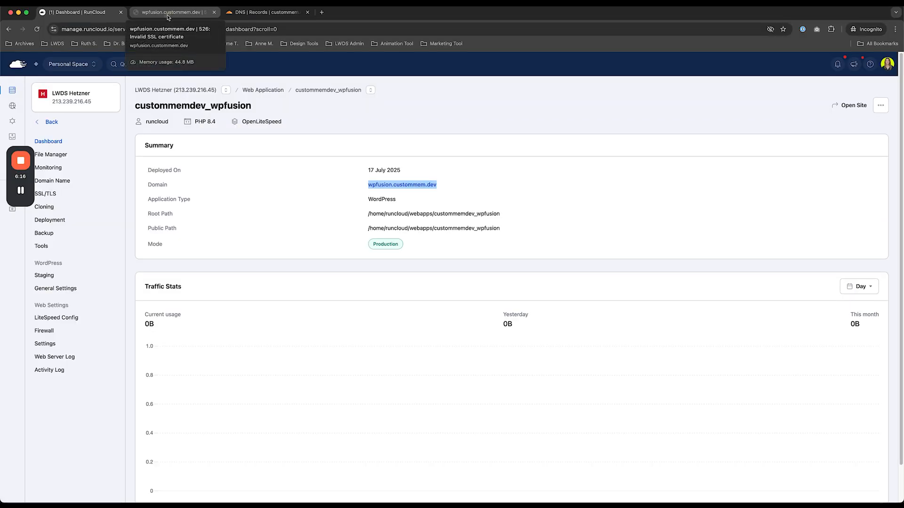
left_click(168, 14)
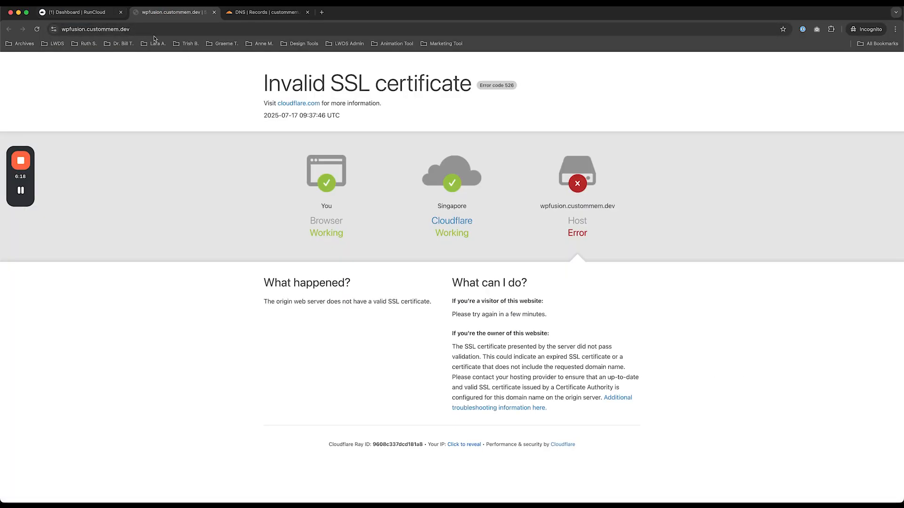
- After seeing the 526 Invalid SSL certificate error, switch back to the RunCloud tab
left_click(71, 12)
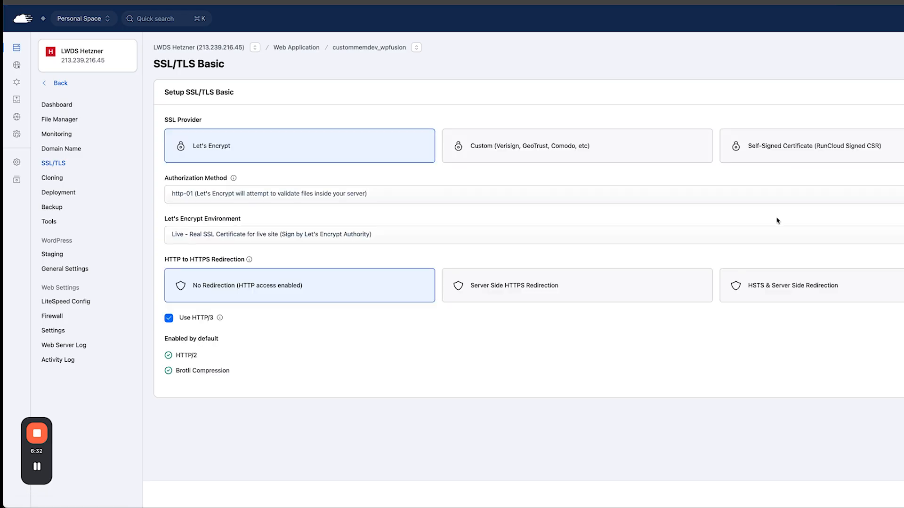
- Choose Server Side HTTPS Redirection and deploy the Let's Encrypt certificate
left_click(496, 292)
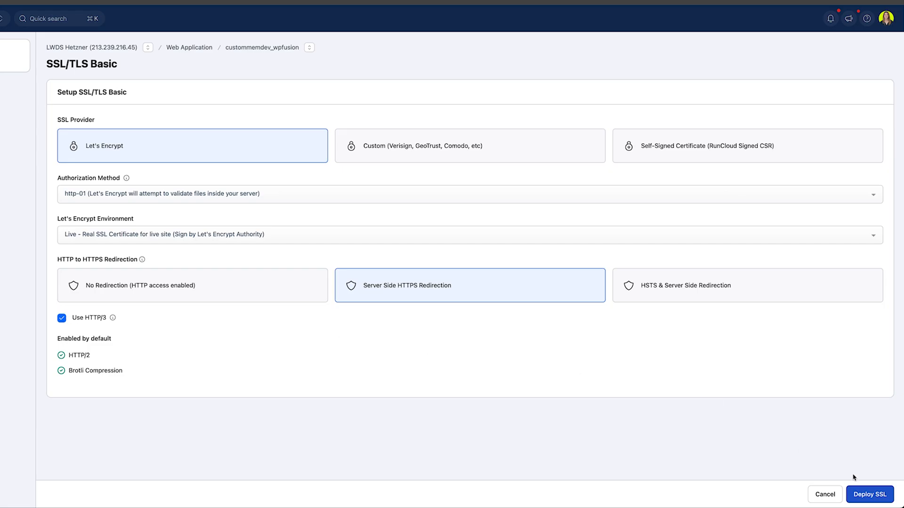
left_click(868, 495)
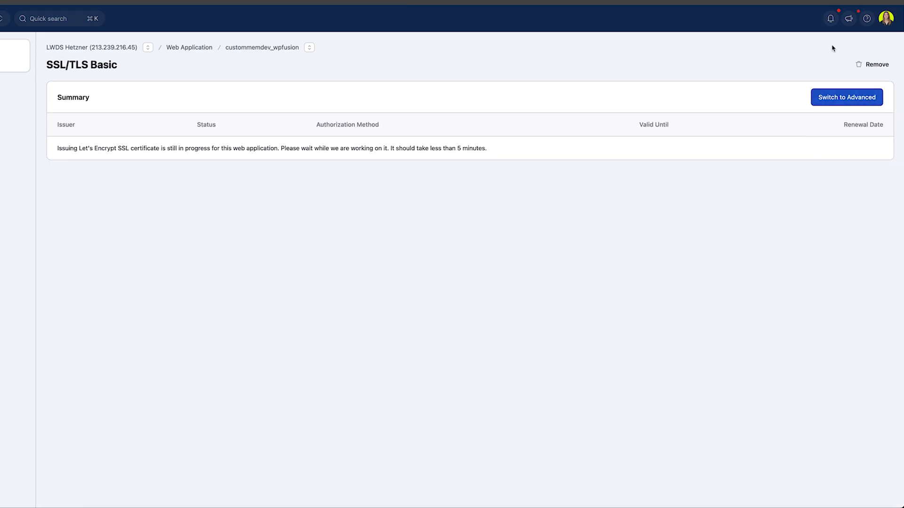
- Clear the notifications, then reload the site tab to test the new certificate
left_click(831, 18)
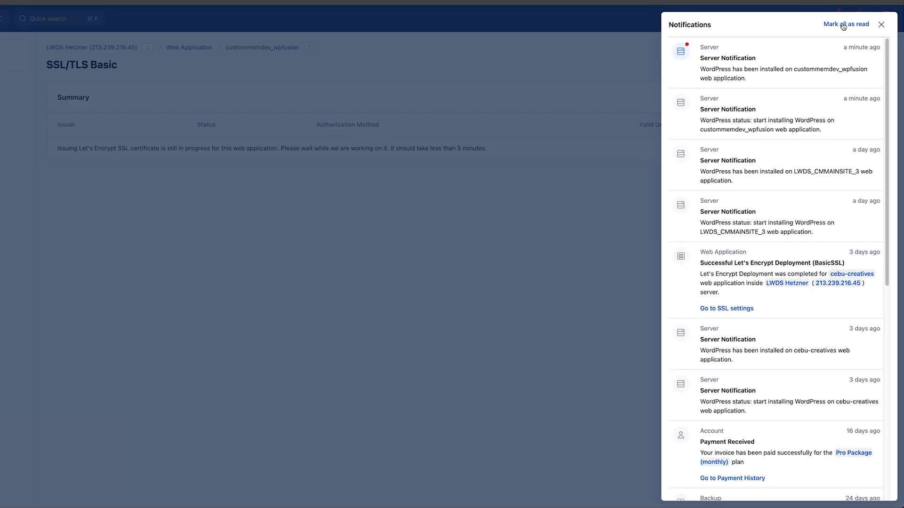
left_click(843, 25)
left_click(881, 24)
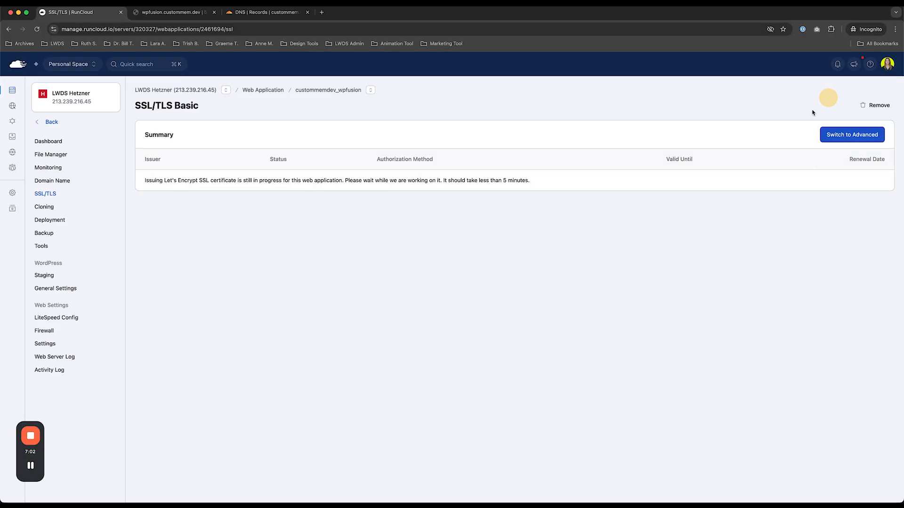
left_click(171, 12)
left_click(37, 30)
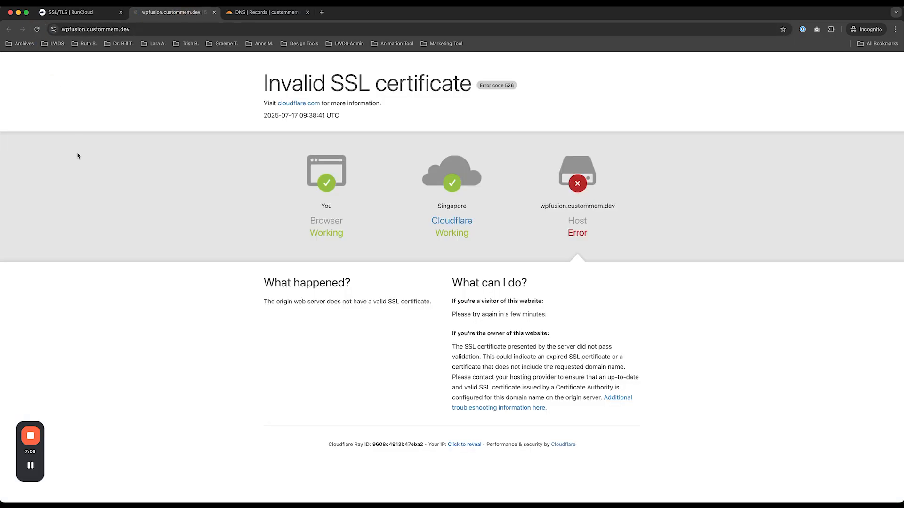
- Refresh the web app's SSL/TLS page in RunCloud and check notifications for the Let's Encrypt result
left_click(80, 14)
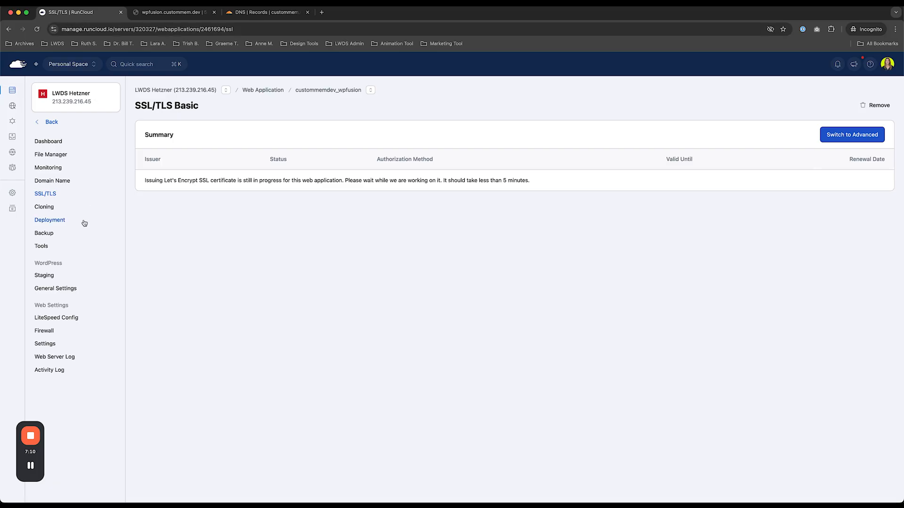
left_click(51, 193)
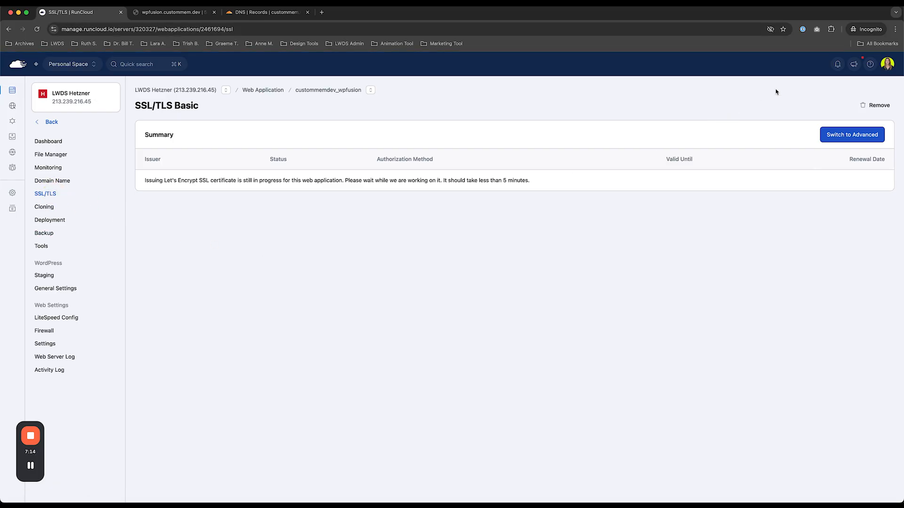
left_click(837, 66)
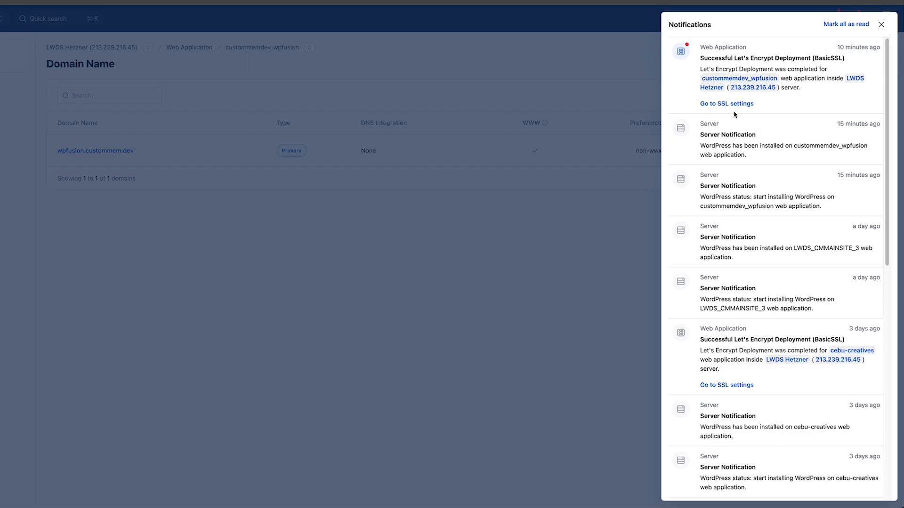
- Reload wpfusion.custommem.dev to load the blog, then go to /wp-admin for the login page
left_click(171, 12)
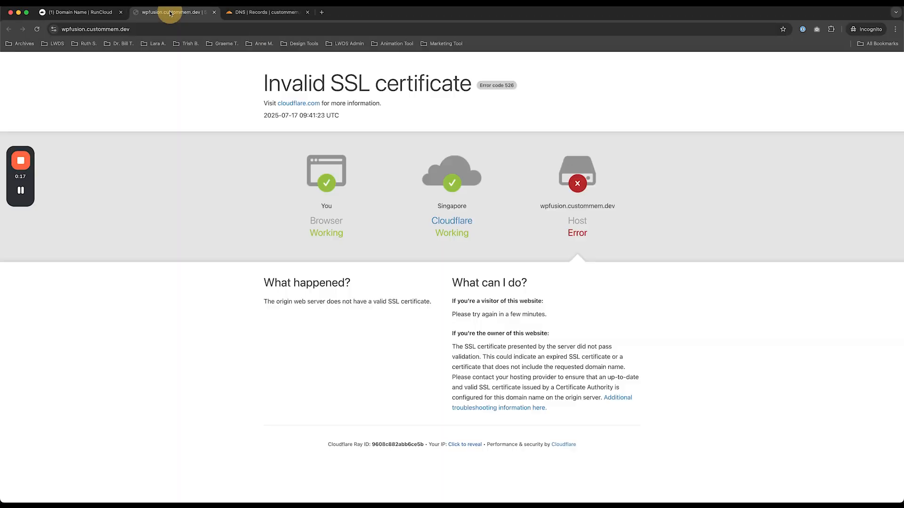
left_click(37, 29)
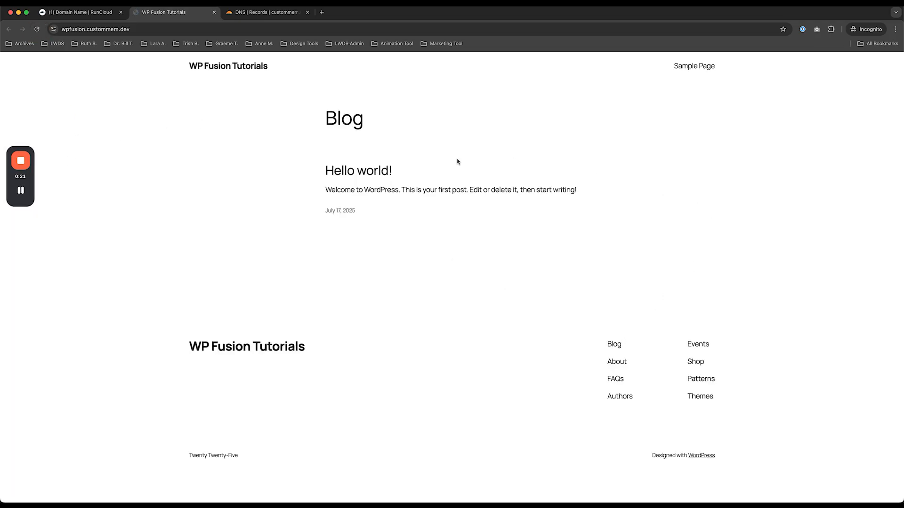
left_click(236, 30)
left_click(235, 30)
type("/wp-admin")
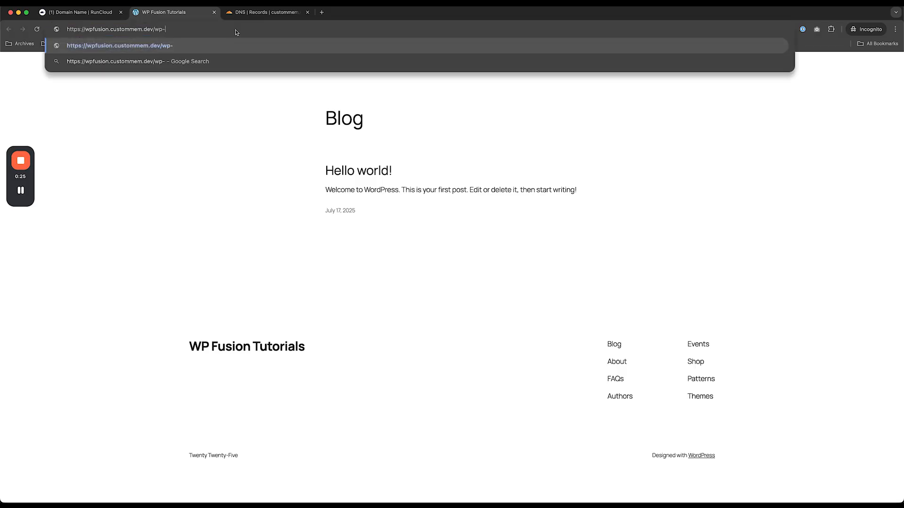
key("Return")
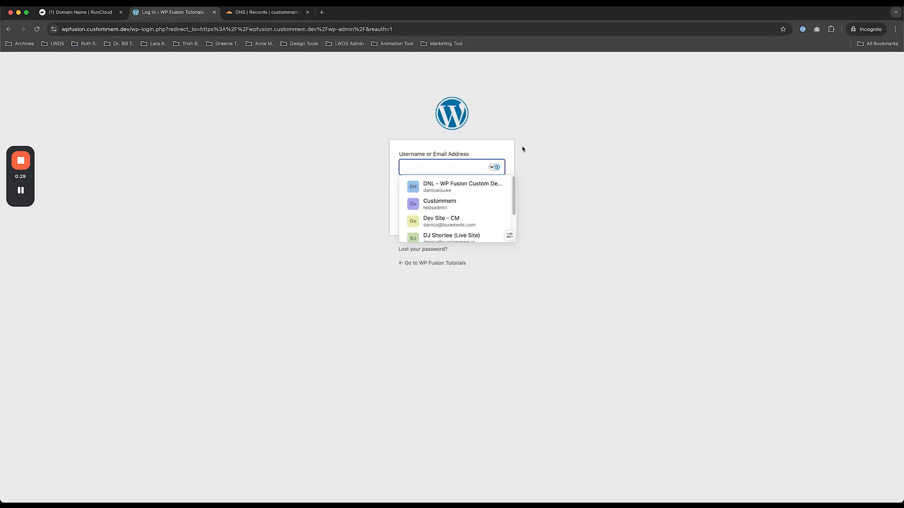
- Sign in to wp-admin by autofilling the saved 1Password login for the site
scroll(478, 191, "down", 2)
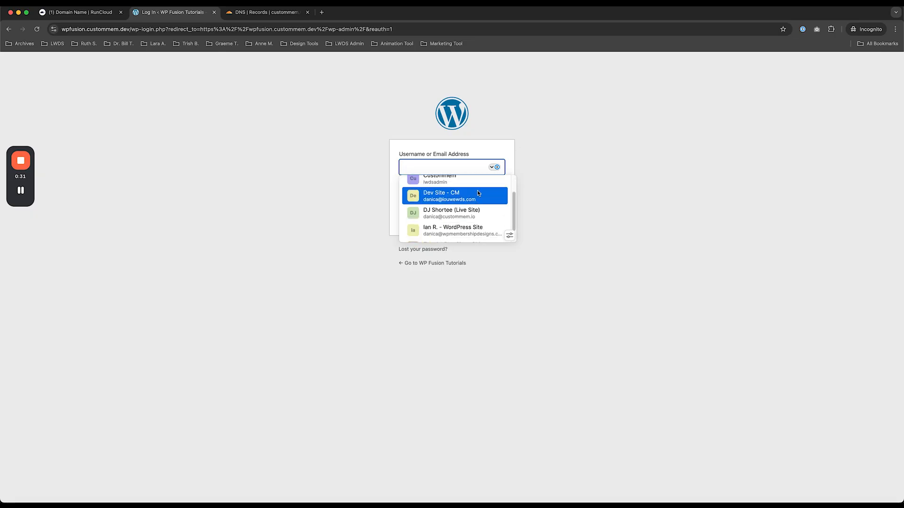
scroll(478, 193, "down", 1)
left_click(607, 206)
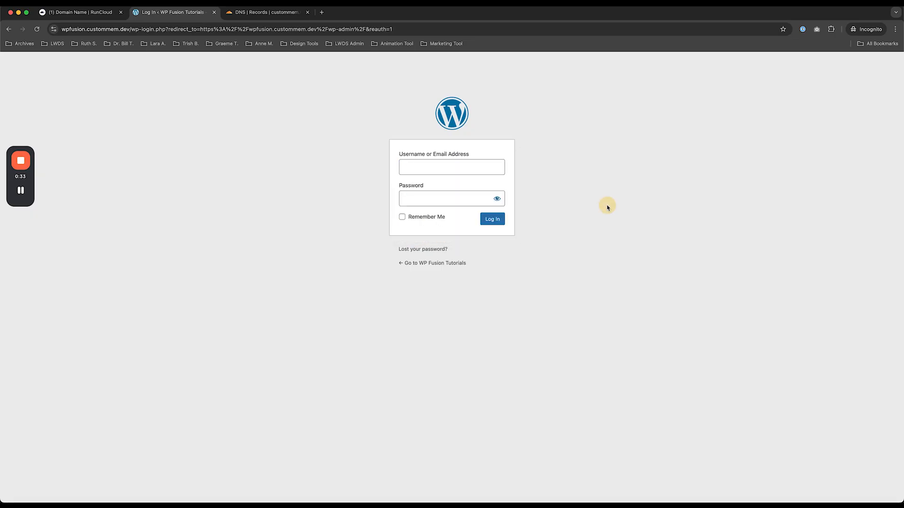
left_click(799, 32)
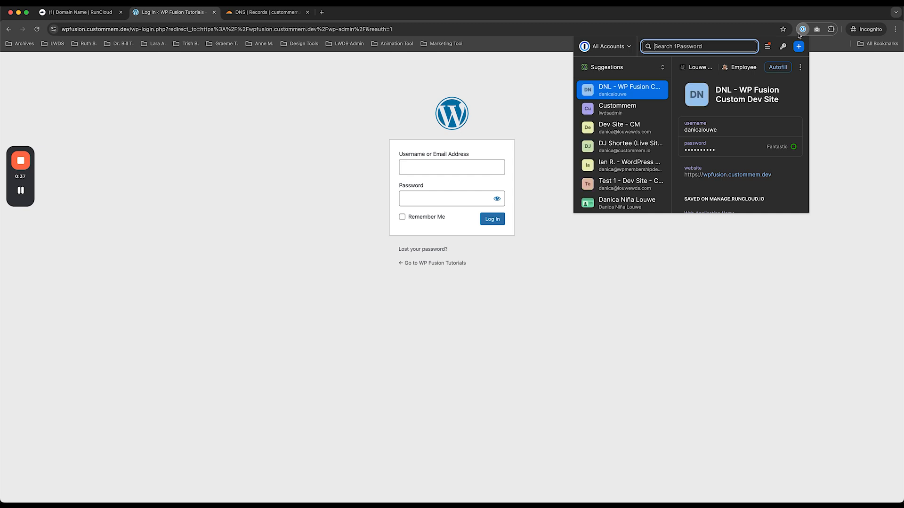
left_click(777, 69)
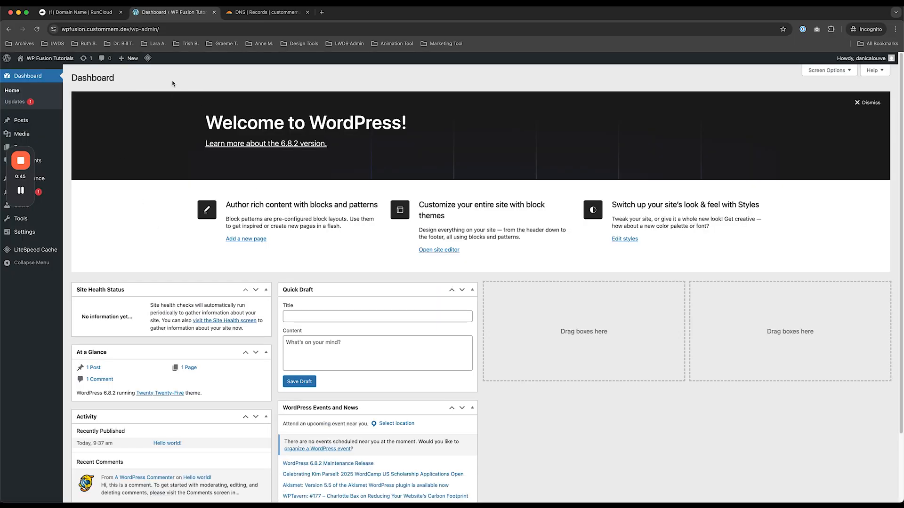
- Switch back to RunCloud and close the Notifications panel over the Domain Name page
left_click(81, 14)
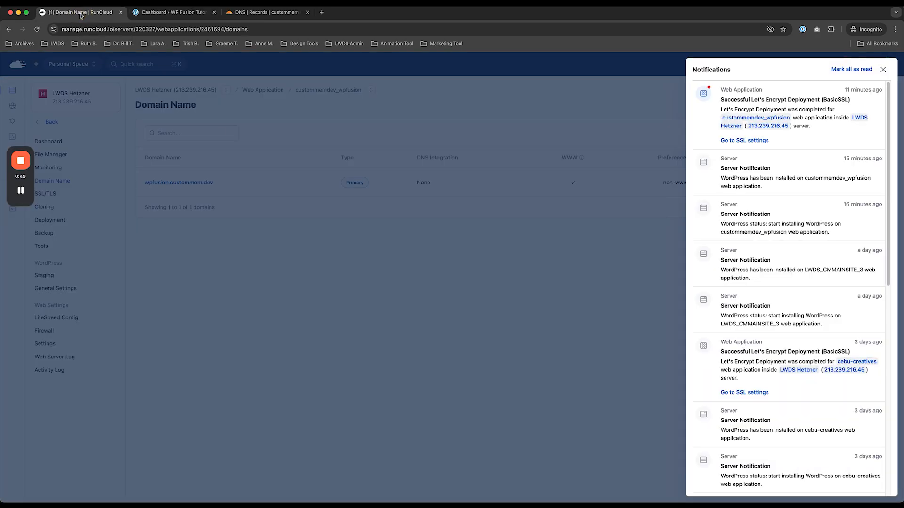
left_click(478, 399)
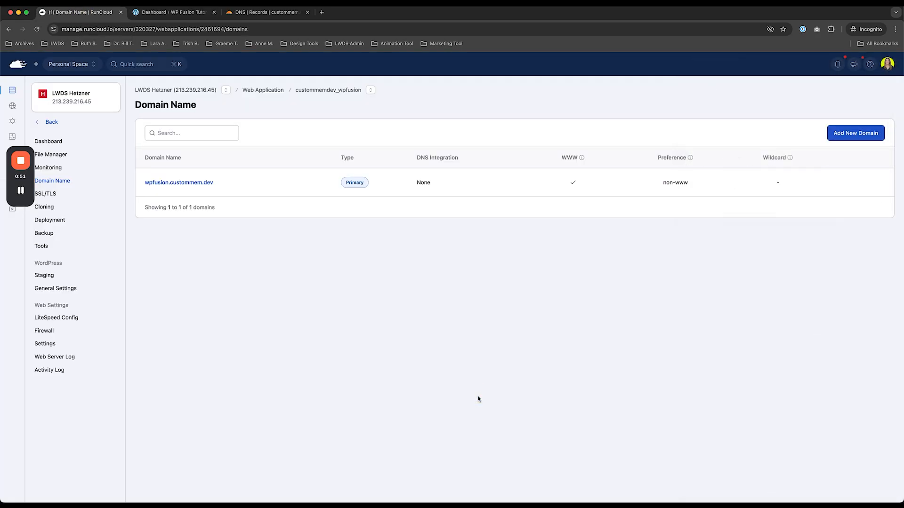